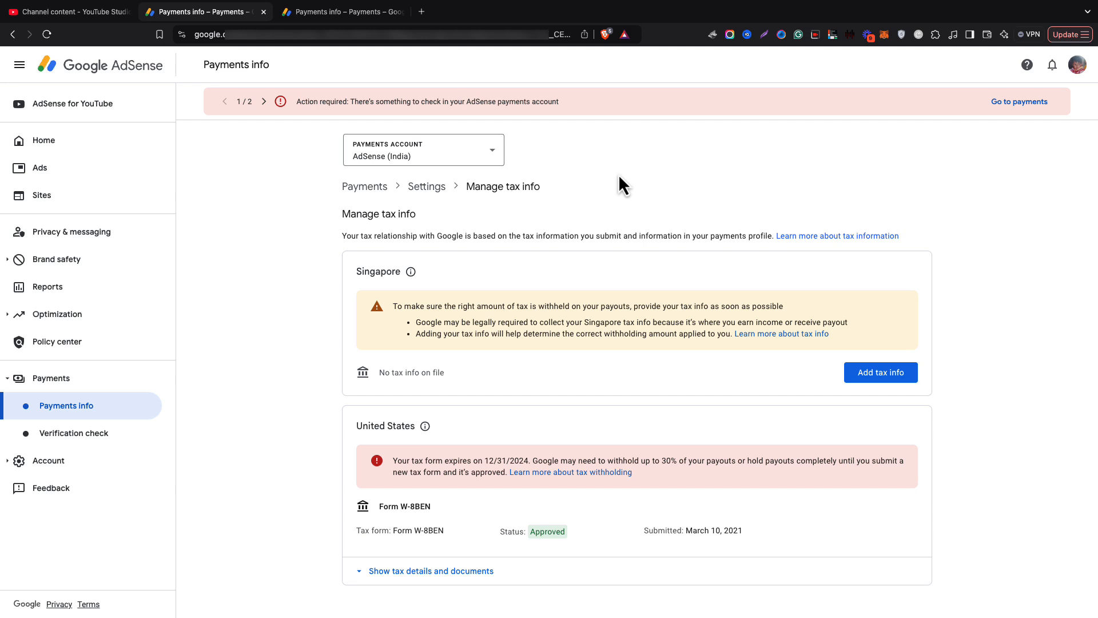
Expand the United States tax details and review the existing Form W-8BEN's status, expiry and withholding rates
{"action": "left_click", "coordinate": [335, 17]}
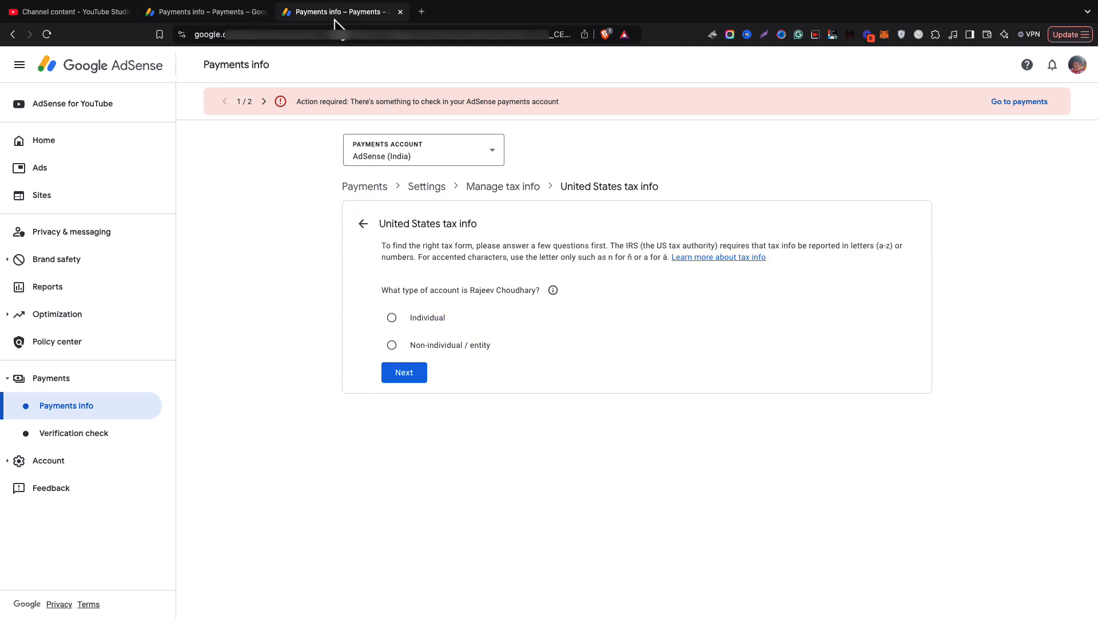
{"action": "left_click", "coordinate": [204, 17]}
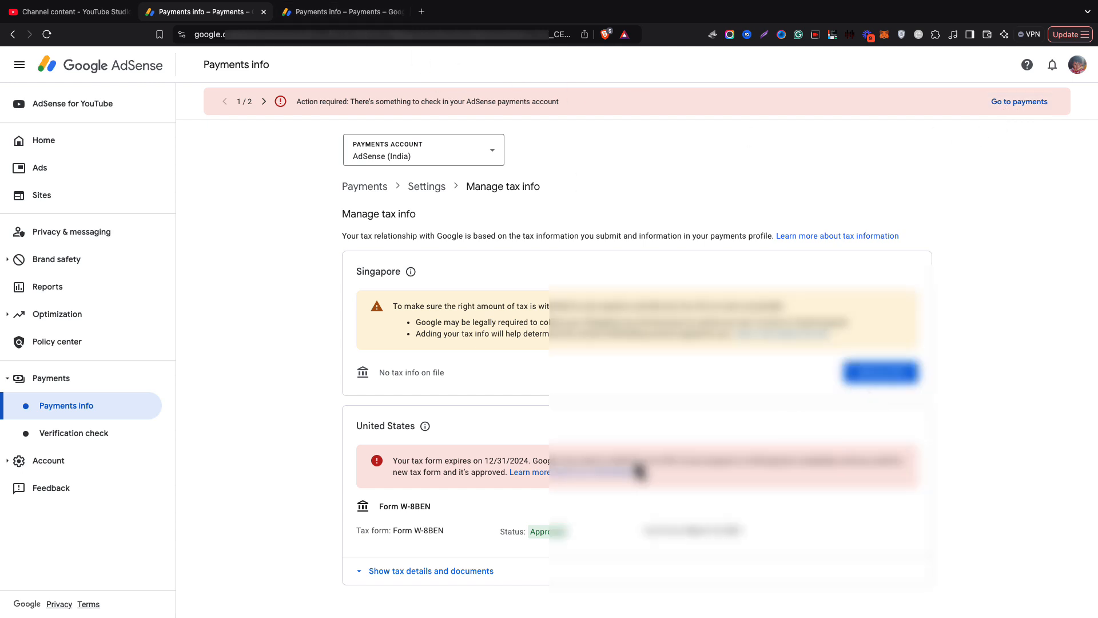
{"action": "left_click", "coordinate": [442, 571]}
{"action": "scroll", "coordinate": [595, 506], "scroll_direction": "down", "scroll_amount": 3}
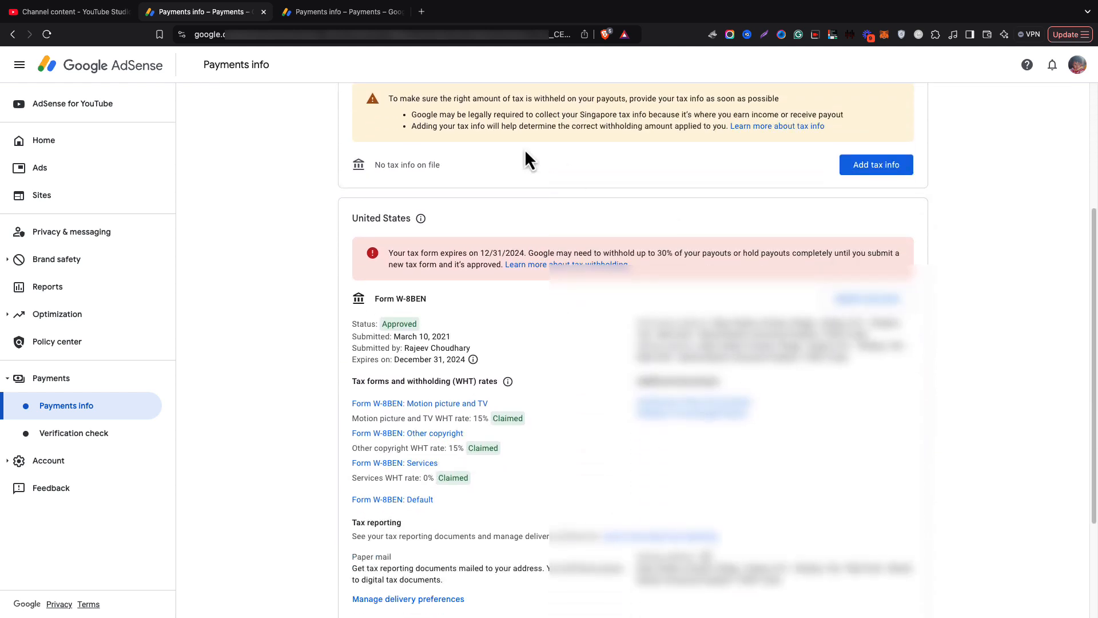
In the United States tax info questionnaire, choose Individual, answer No to US citizenship or residency, and start the W-8BEN form
{"action": "left_click", "coordinate": [367, 16]}
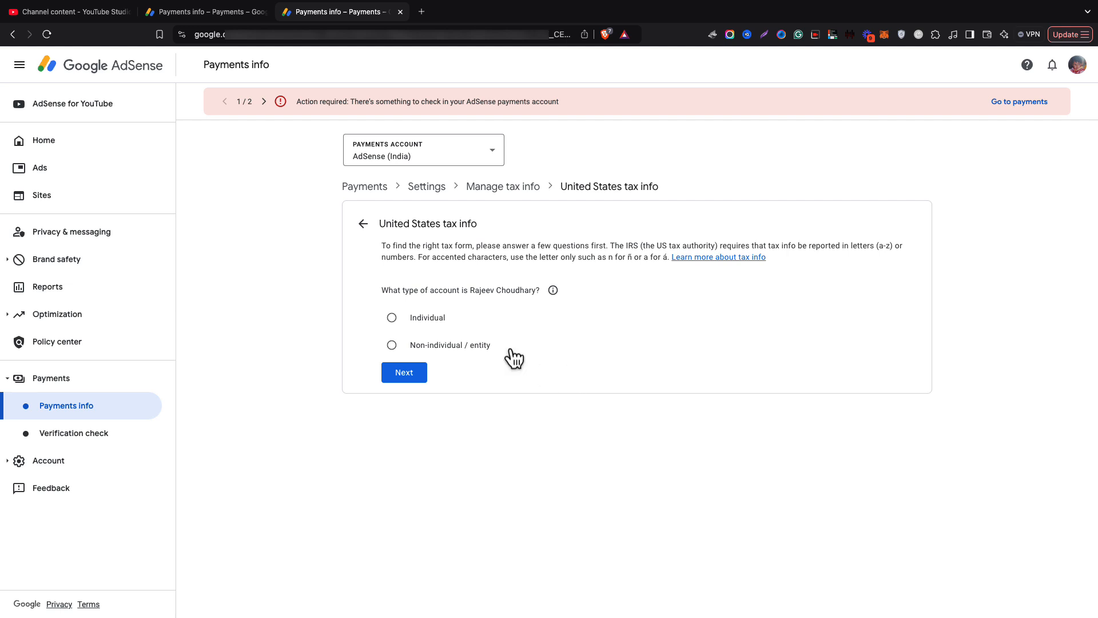
{"action": "left_click", "coordinate": [438, 321]}
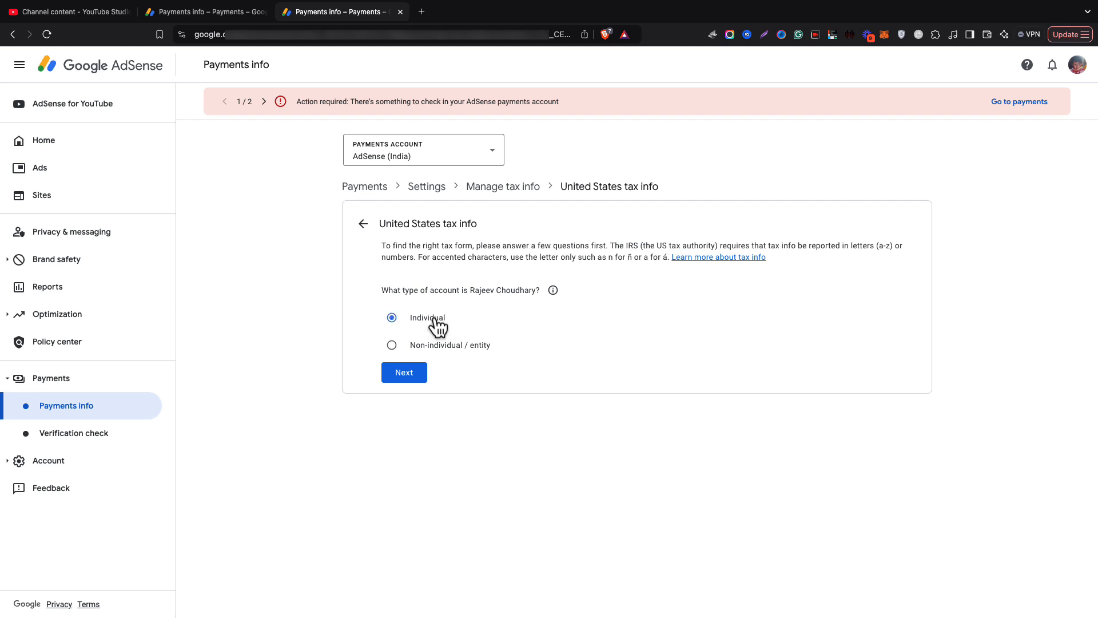
{"action": "left_click", "coordinate": [405, 372]}
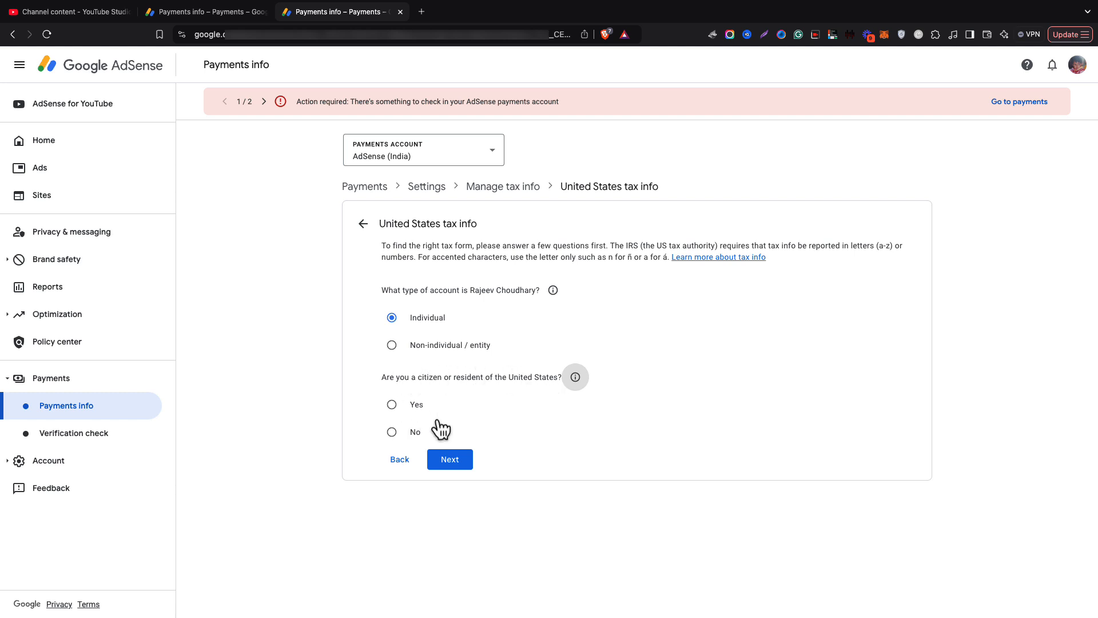
{"action": "left_click", "coordinate": [410, 434]}
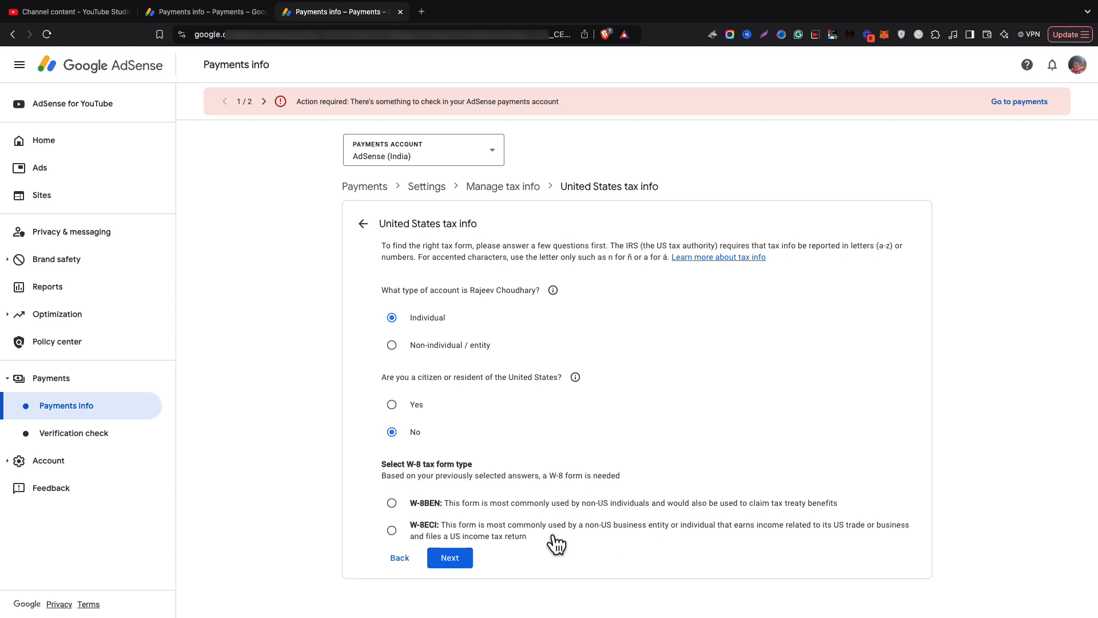
{"action": "left_click", "coordinate": [445, 505]}
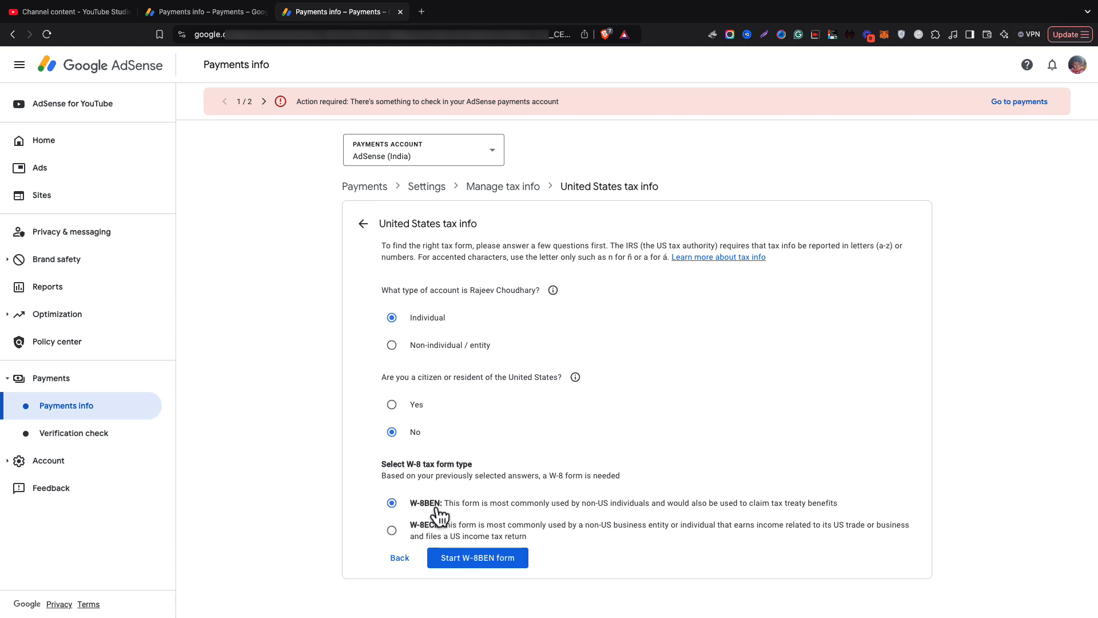
{"action": "left_click", "coordinate": [482, 562]}
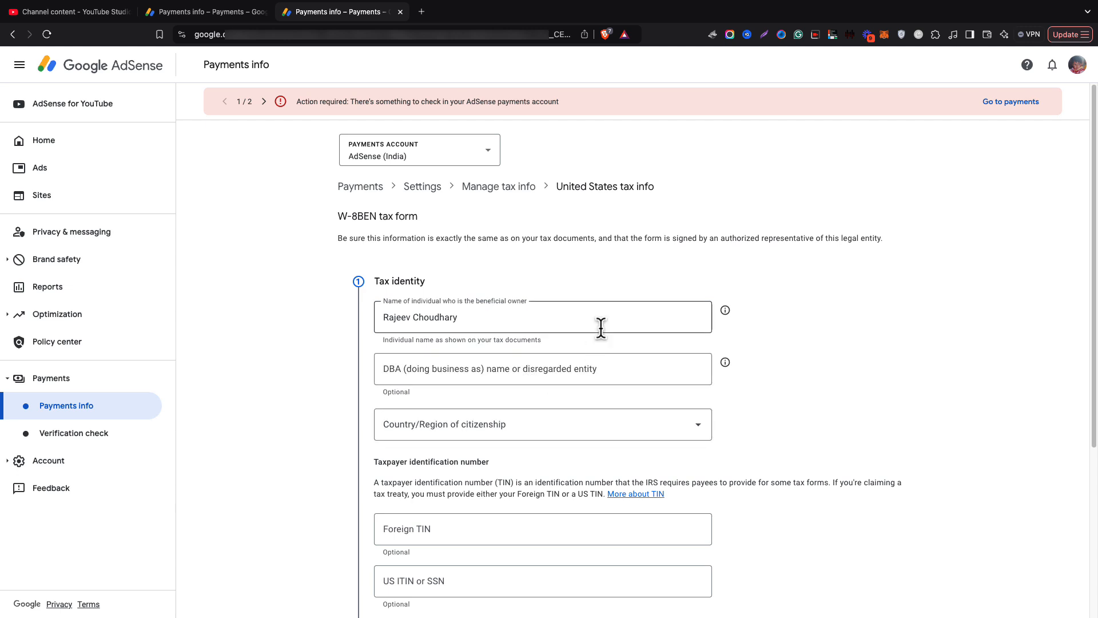
Set the country of citizenship to India, leave both taxpayer identification fields empty, and continue to the address section
{"action": "left_click", "coordinate": [579, 430]}
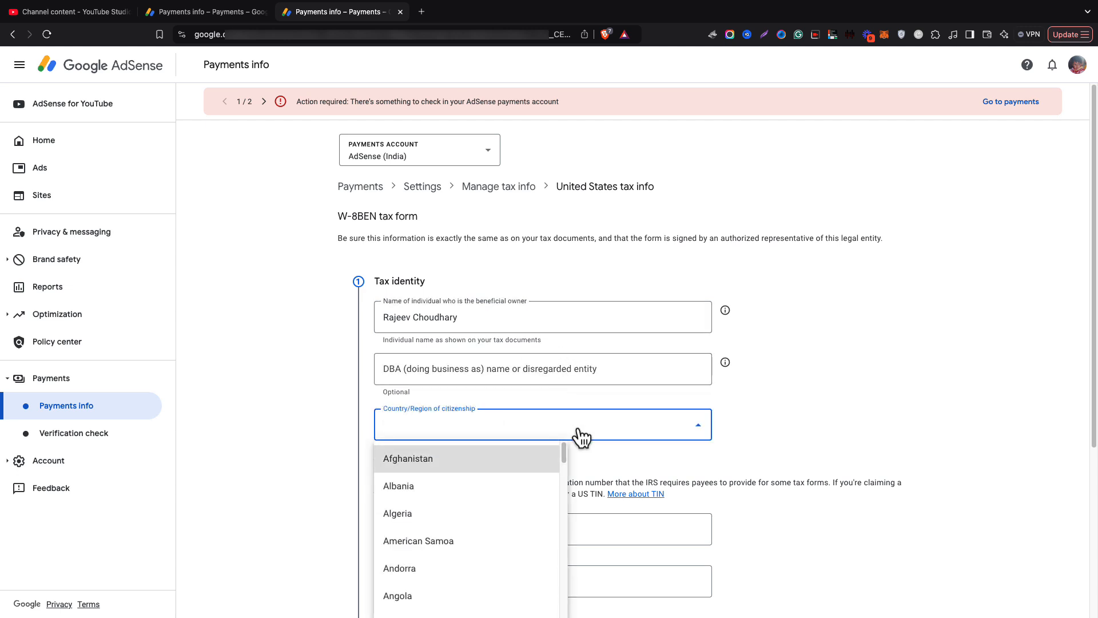
{"action": "scroll", "coordinate": [485, 505], "scroll_direction": "down", "scroll_amount": 10}
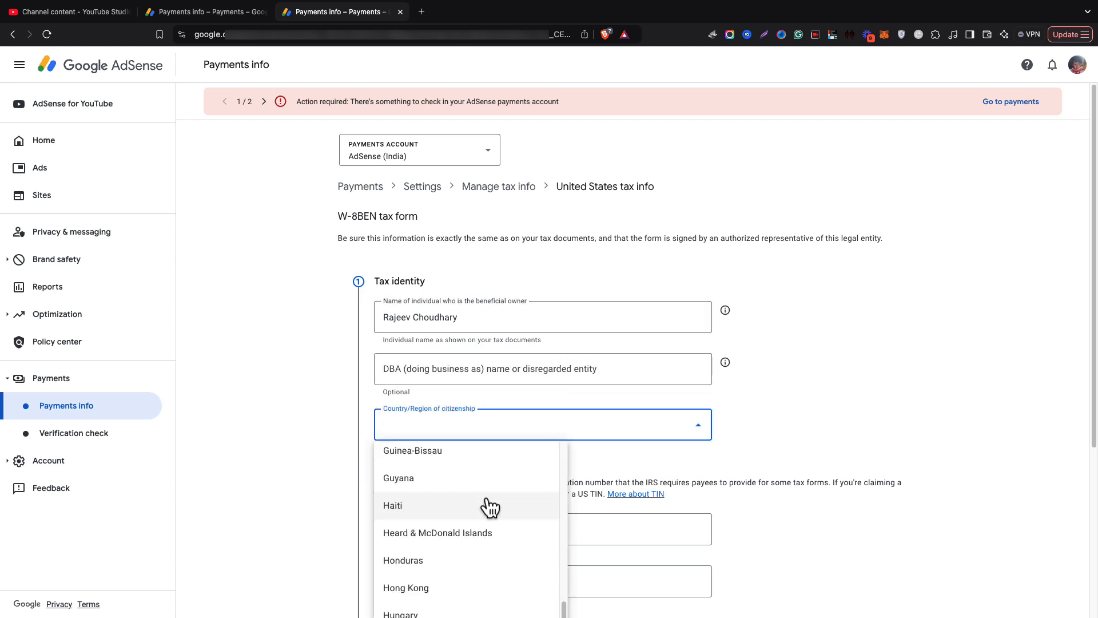
{"action": "scroll", "coordinate": [456, 511], "scroll_direction": "down", "scroll_amount": 5}
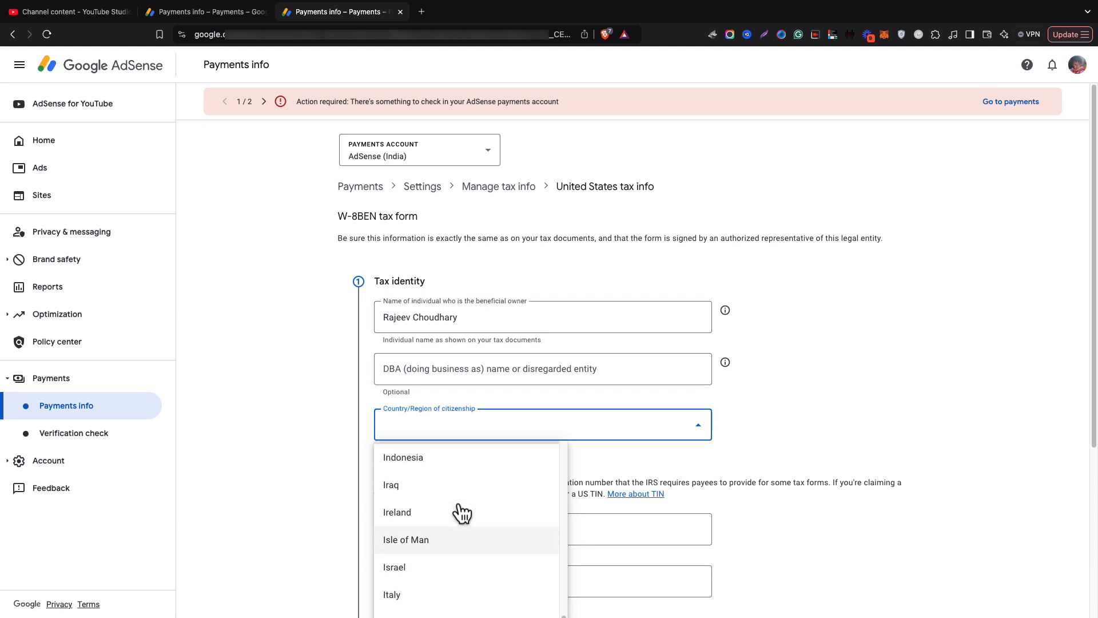
{"action": "scroll", "coordinate": [456, 510], "scroll_direction": "up", "scroll_amount": 2}
{"action": "left_click", "coordinate": [404, 537]}
{"action": "scroll", "coordinate": [739, 466], "scroll_direction": "down", "scroll_amount": 3}
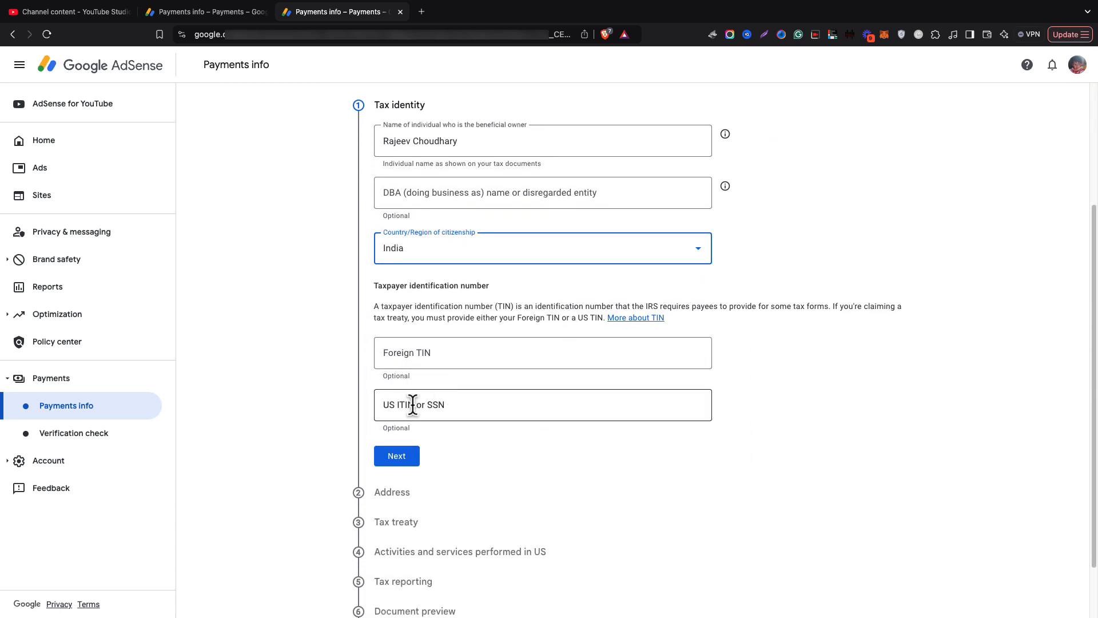
{"action": "scroll", "coordinate": [480, 503], "scroll_direction": "down", "scroll_amount": 2}
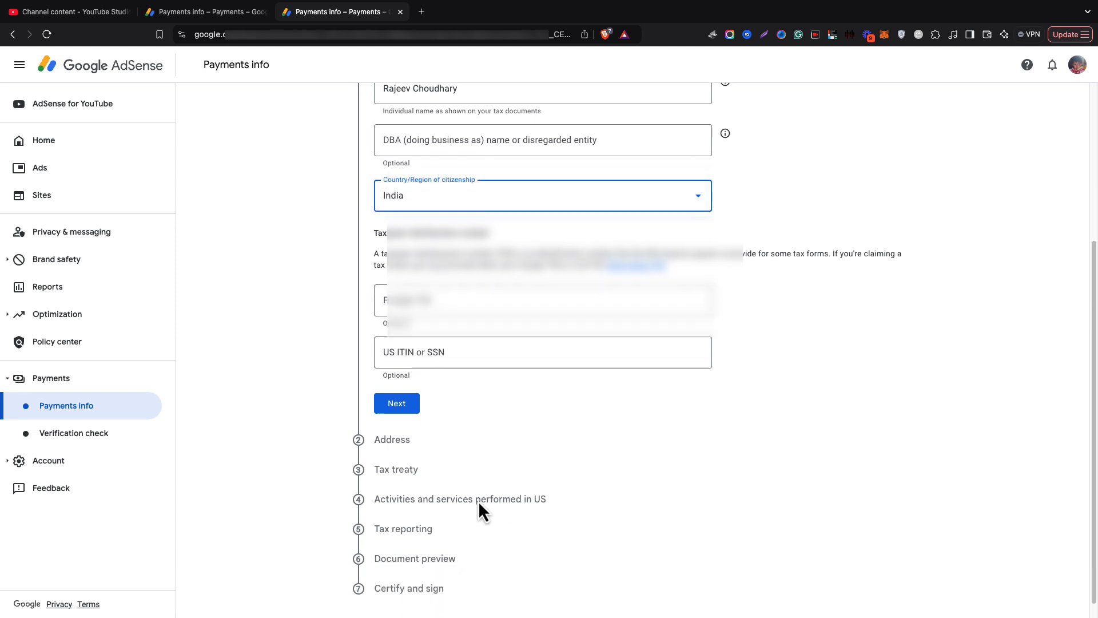
{"action": "left_click", "coordinate": [412, 390]}
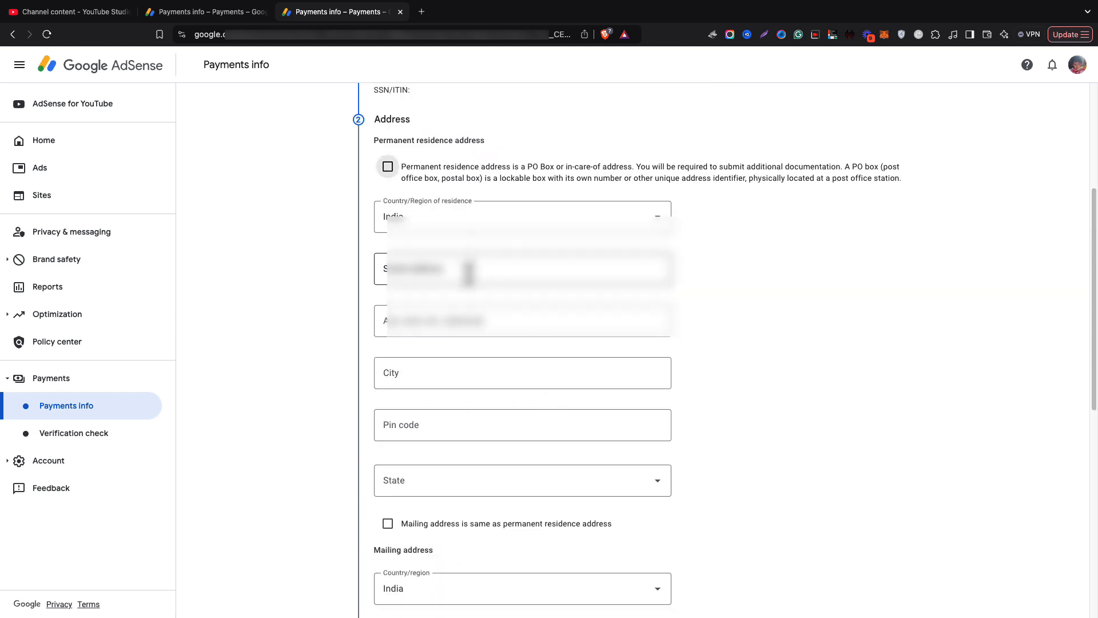
Mark the permanent residence as a PO Box or in-care-of address and fill in the full residence address from the saved suggestion
{"action": "left_click", "coordinate": [501, 269]}
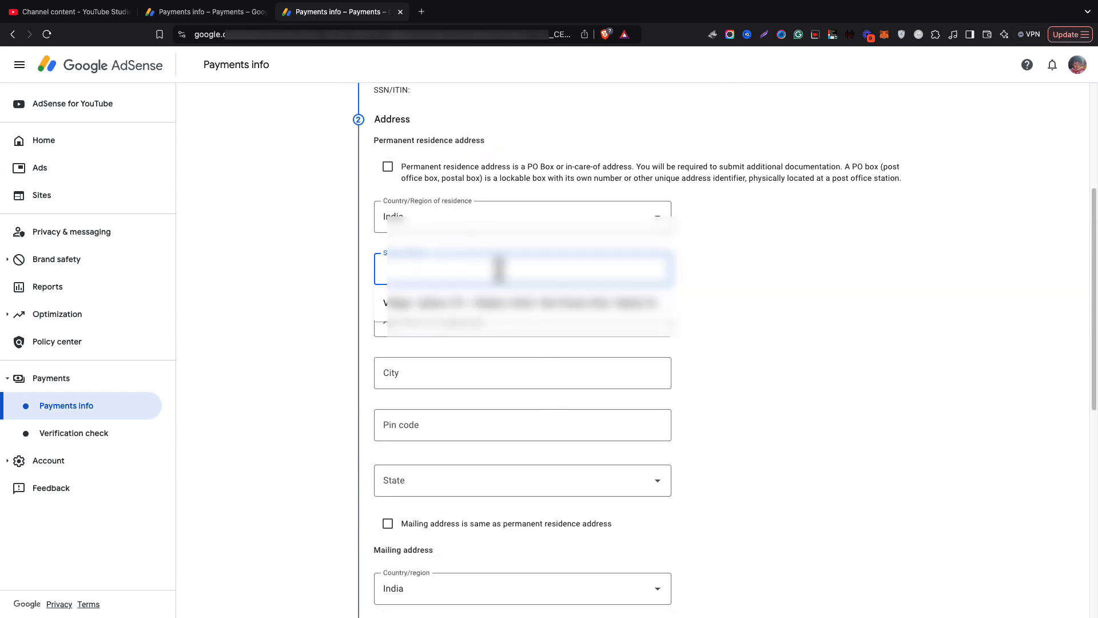
{"action": "left_click", "coordinate": [393, 170]}
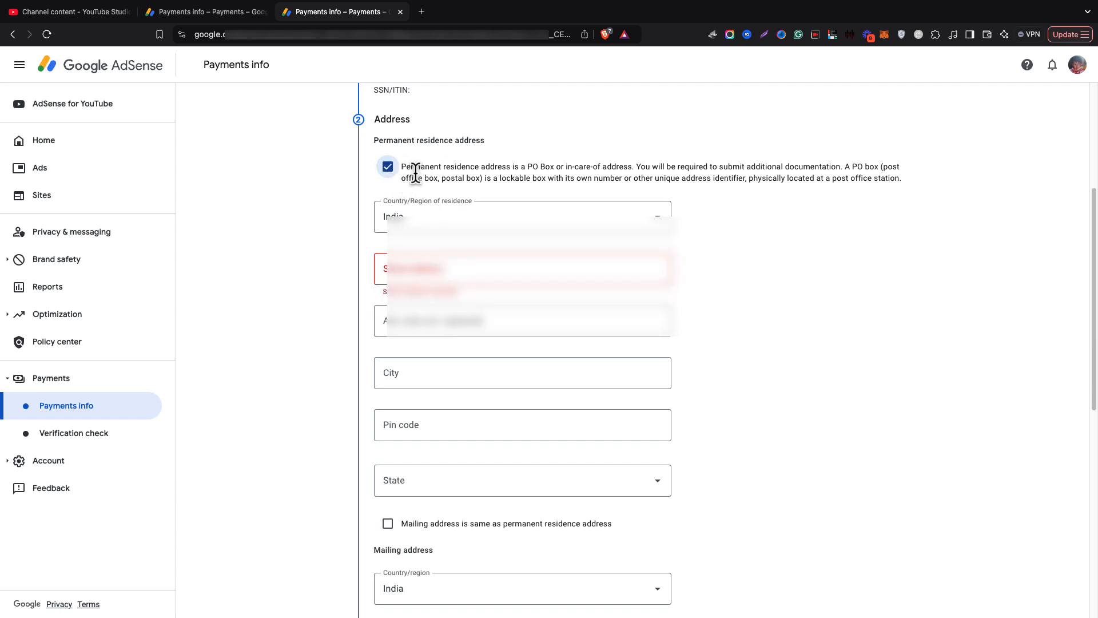
{"action": "left_click", "coordinate": [435, 268]}
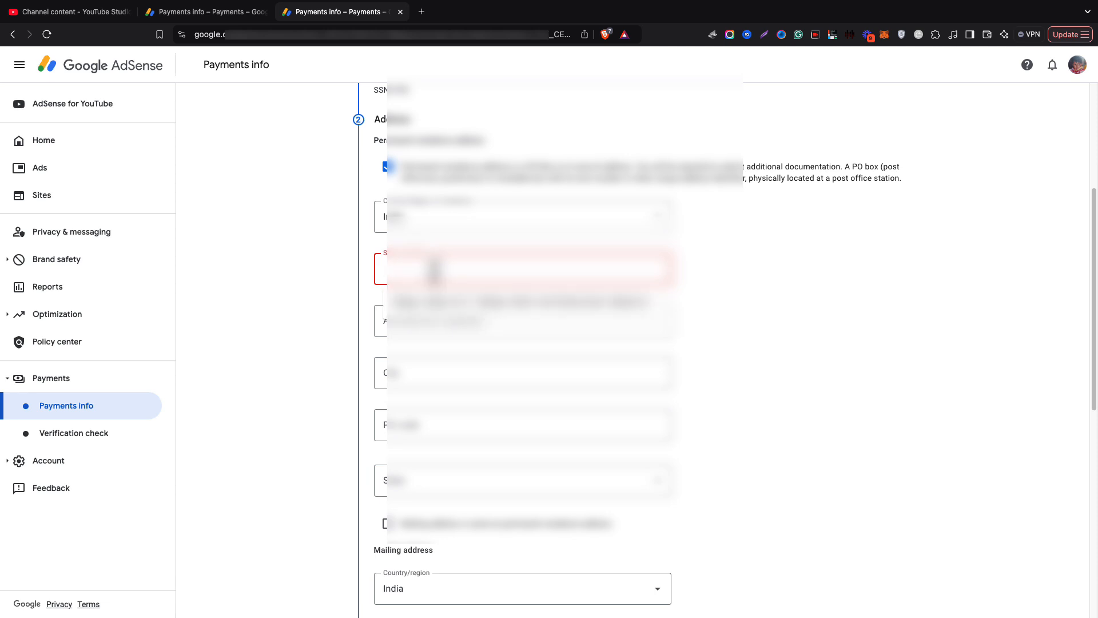
{"action": "type", "text": "V"}
{"action": "left_click", "coordinate": [495, 304]}
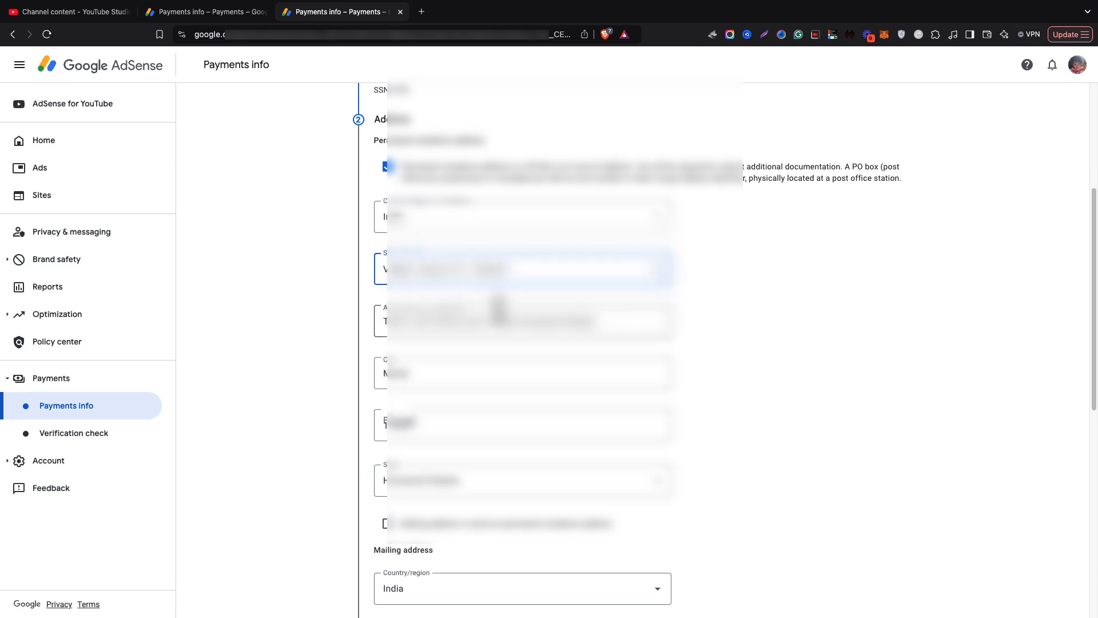
Mark the mailing address as same as the permanent residence address and continue to the tax treaty section
{"action": "scroll", "coordinate": [739, 372], "scroll_direction": "down", "scroll_amount": 3}
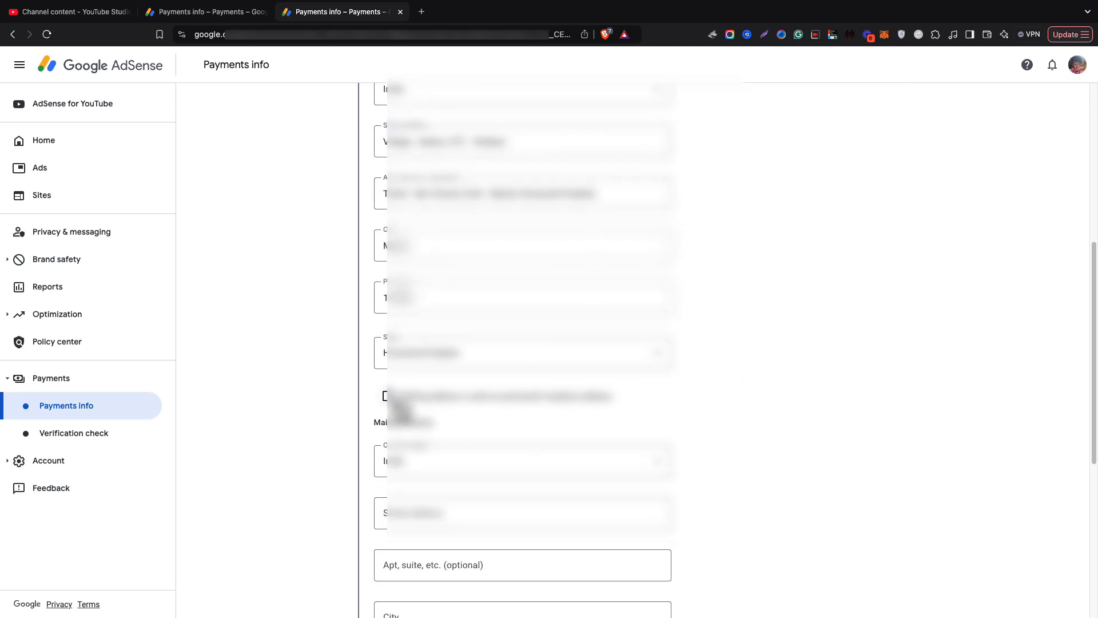
{"action": "scroll", "coordinate": [453, 392], "scroll_direction": "down", "scroll_amount": 1}
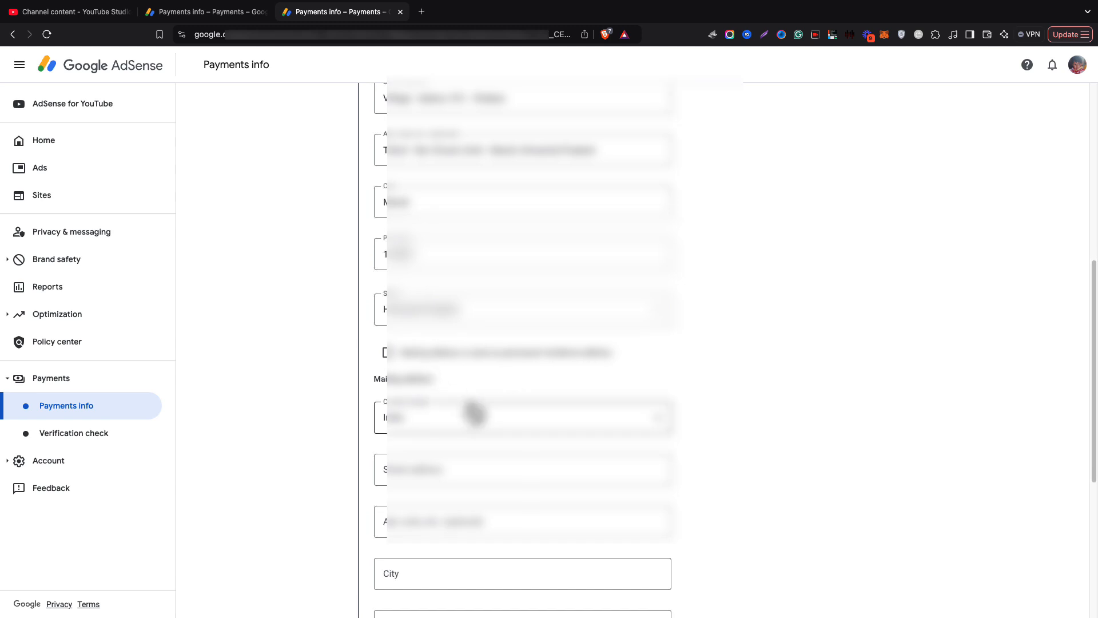
{"action": "left_click", "coordinate": [384, 351]}
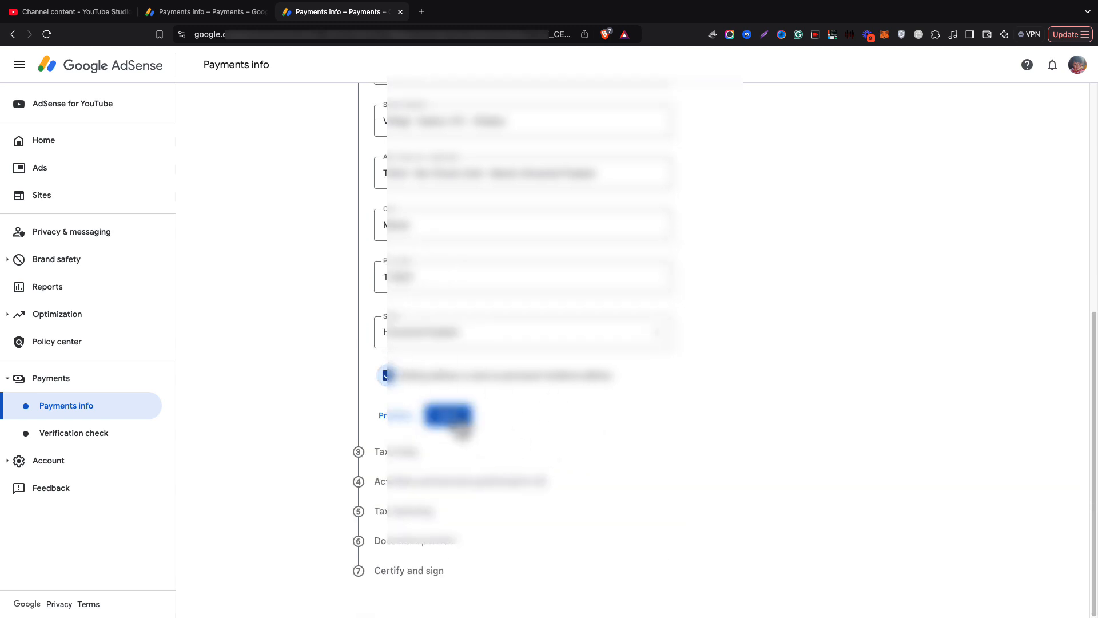
{"action": "left_click", "coordinate": [450, 416]}
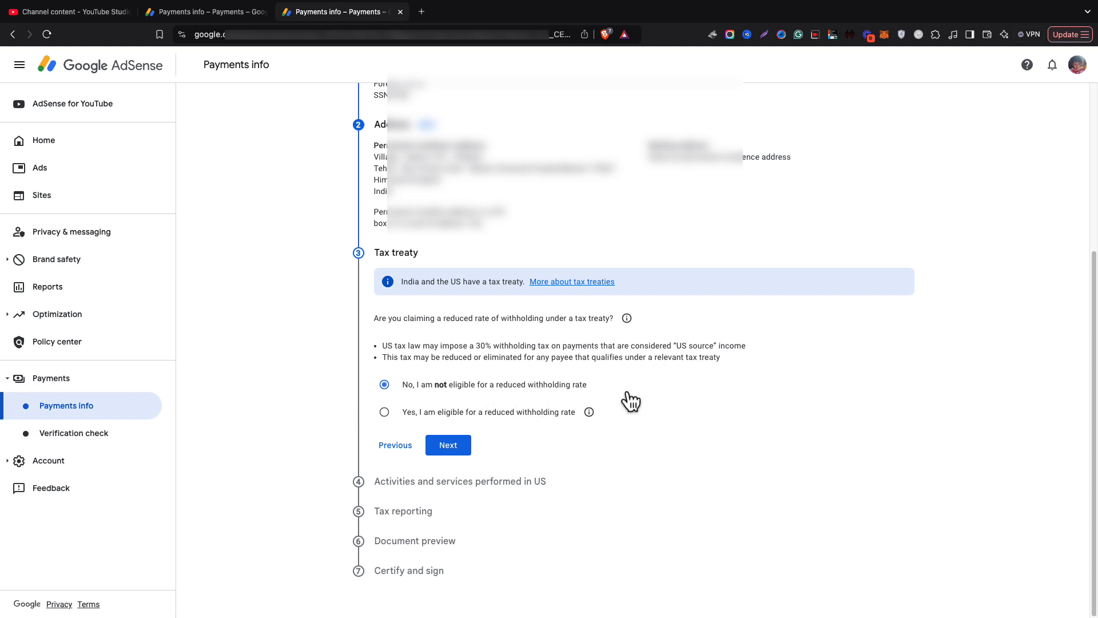
Keep the tax treaty answer as not eligible, answer No to US activities, and certify that services are performed solely outside the US
{"action": "left_click", "coordinate": [469, 444]}
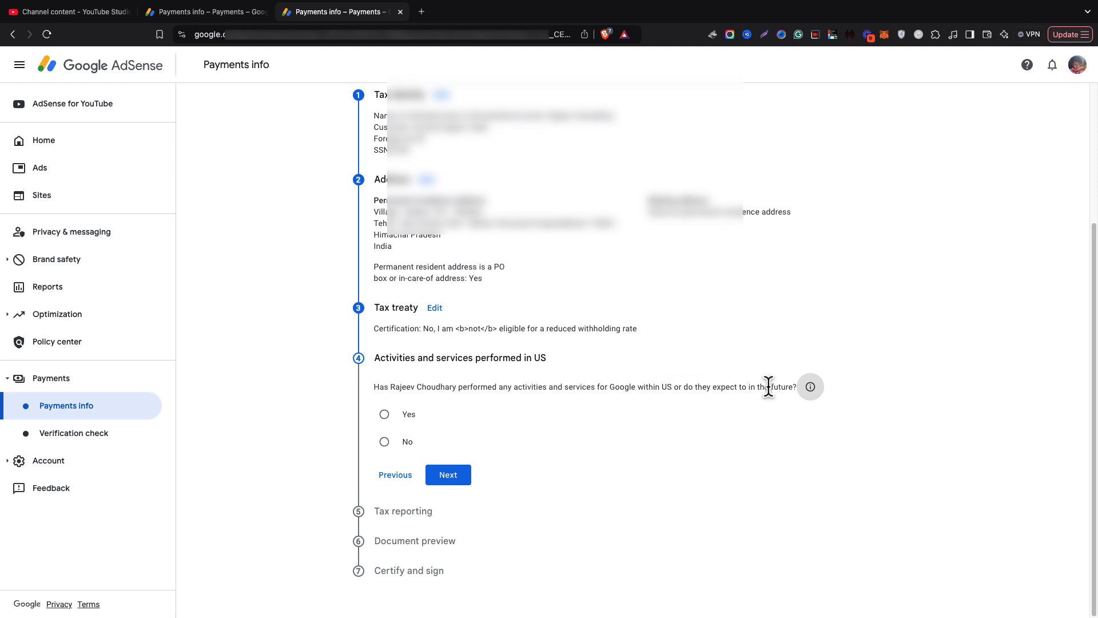
{"action": "left_click", "coordinate": [400, 443]}
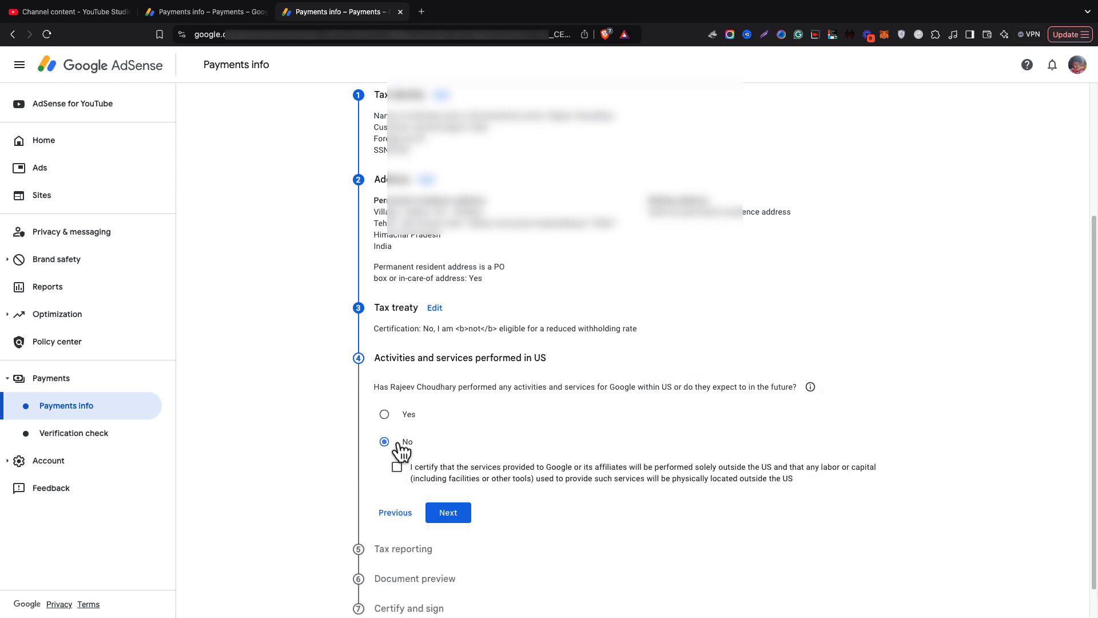
{"action": "left_click", "coordinate": [399, 467]}
{"action": "scroll", "coordinate": [542, 466], "scroll_direction": "down", "scroll_amount": 1}
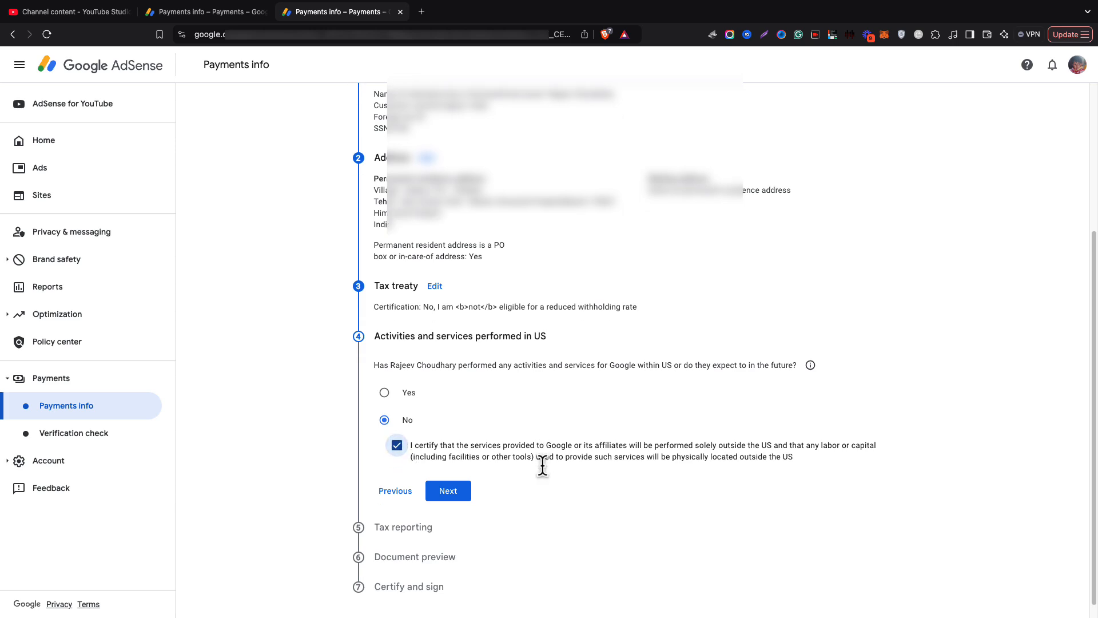
{"action": "left_click", "coordinate": [457, 493]}
Accept the paperless delivery agreement for tax reporting and confirm that the generated W-8BEN document has been reviewed
{"action": "scroll", "coordinate": [588, 448], "scroll_direction": "down", "scroll_amount": 3}
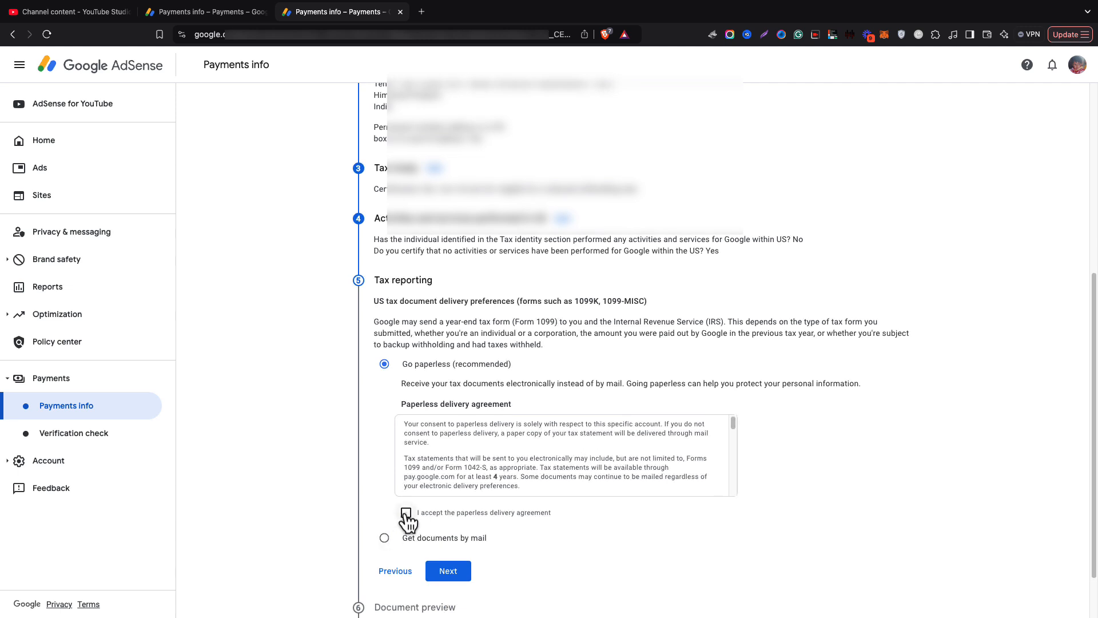
{"action": "left_click", "coordinate": [406, 513]}
{"action": "scroll", "coordinate": [520, 550], "scroll_direction": "down", "scroll_amount": 1}
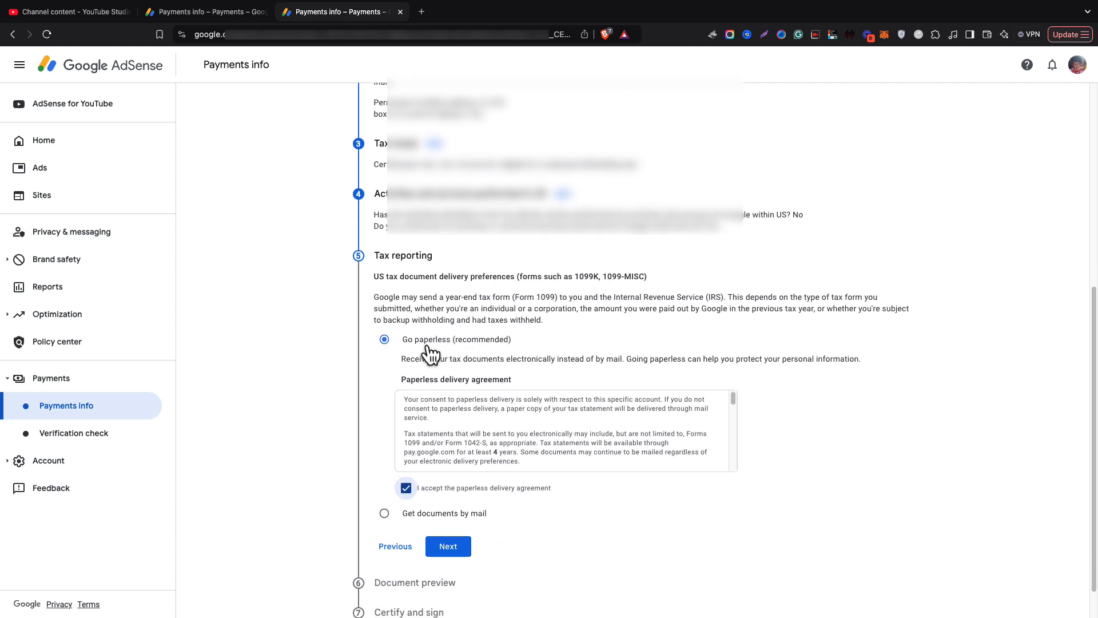
{"action": "scroll", "coordinate": [564, 425], "scroll_direction": "down", "scroll_amount": 3}
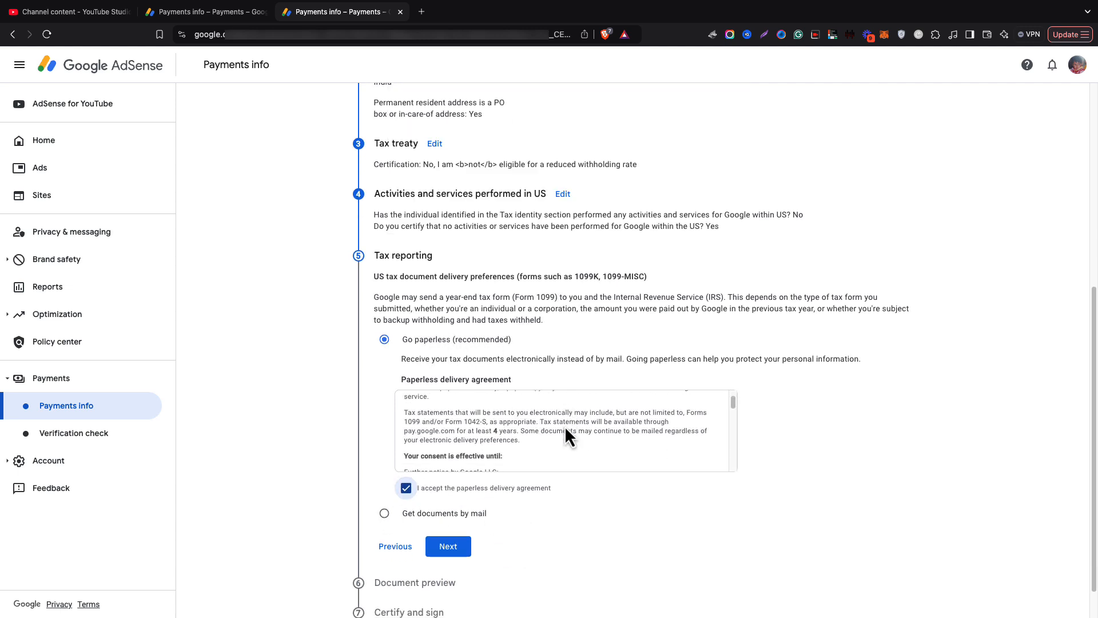
{"action": "left_click", "coordinate": [452, 548]}
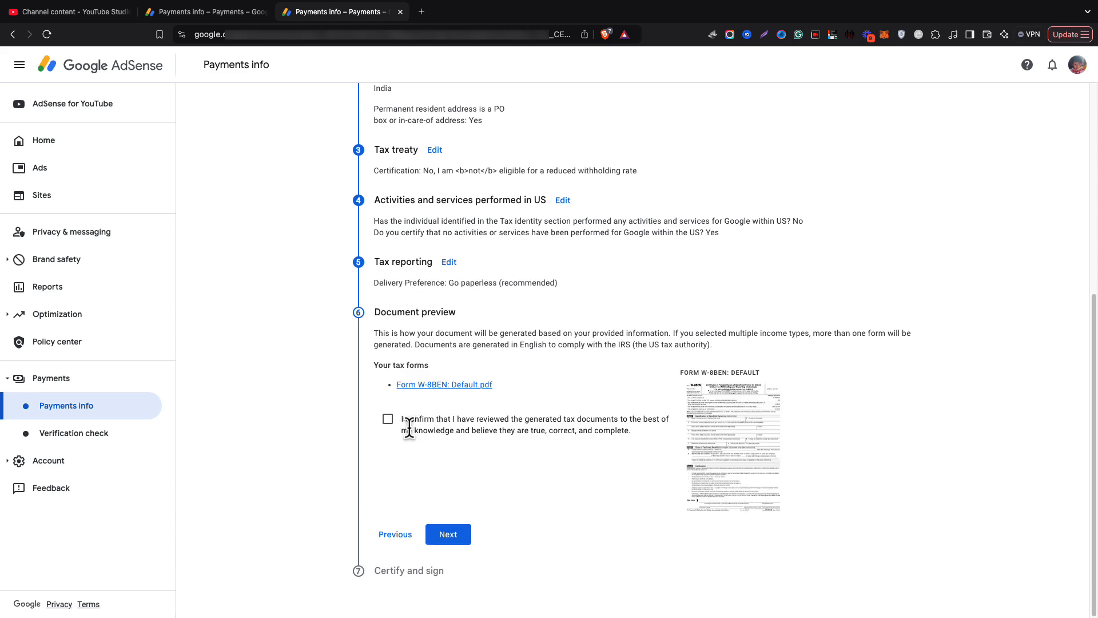
{"action": "left_click", "coordinate": [389, 421]}
{"action": "left_click", "coordinate": [448, 535]}
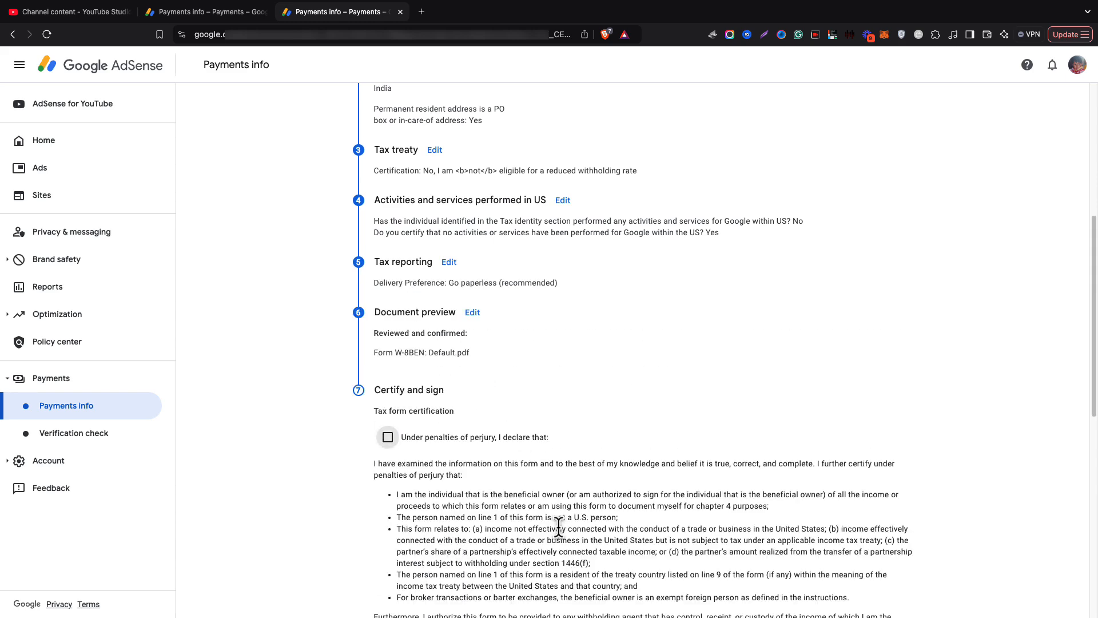
Make the tax form declaration under penalties of perjury and certify the optional unchanged status affidavit
{"action": "left_click", "coordinate": [387, 438]}
{"action": "scroll", "coordinate": [463, 493], "scroll_direction": "down", "scroll_amount": 5}
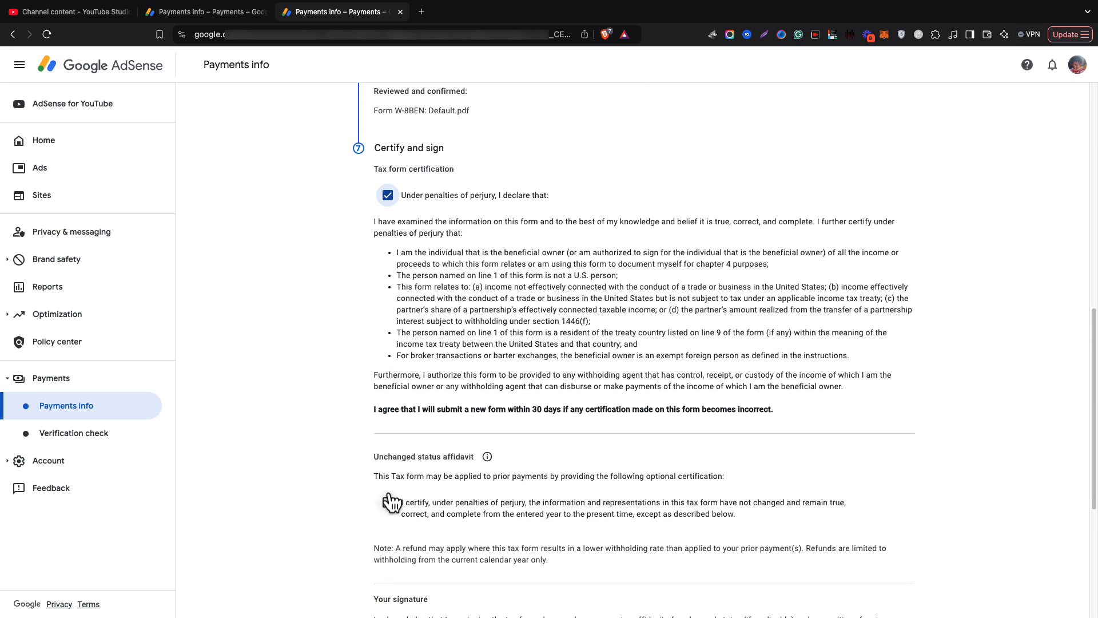
{"action": "scroll", "coordinate": [452, 495], "scroll_direction": "down", "scroll_amount": 2}
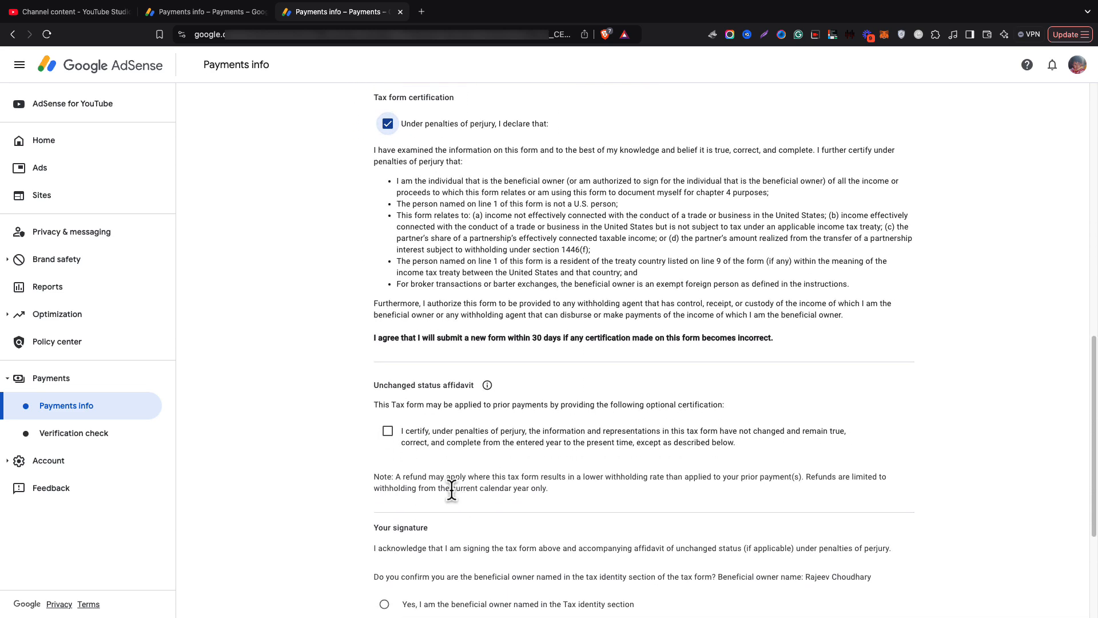
{"action": "left_click", "coordinate": [388, 430]}
{"action": "scroll", "coordinate": [502, 516], "scroll_direction": "down", "scroll_amount": 2}
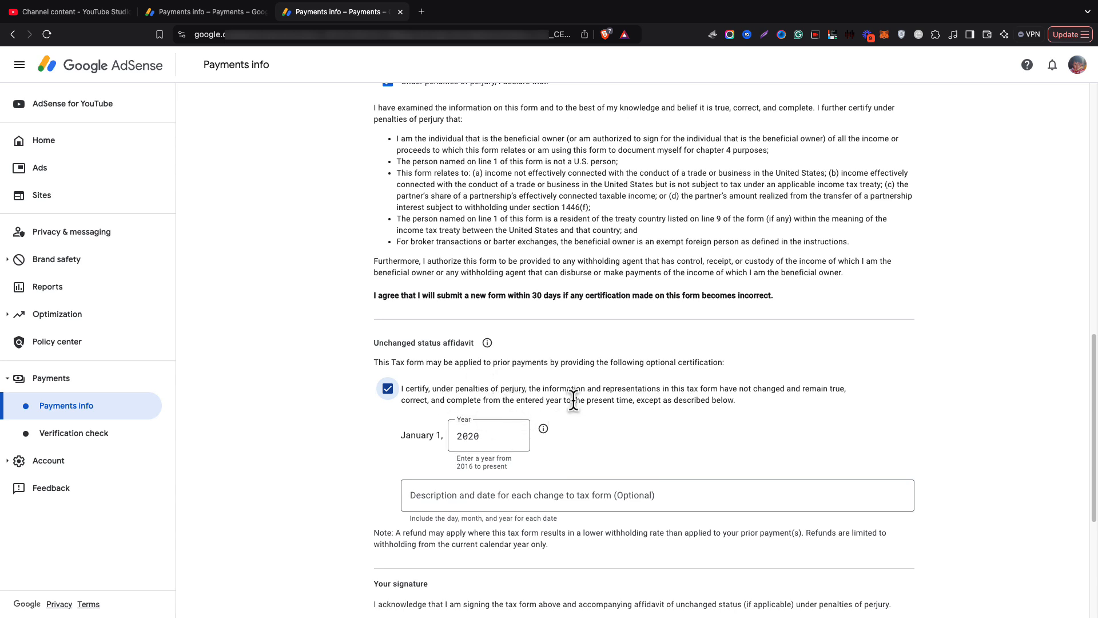
{"action": "scroll", "coordinate": [574, 400], "scroll_direction": "up", "scroll_amount": 2}
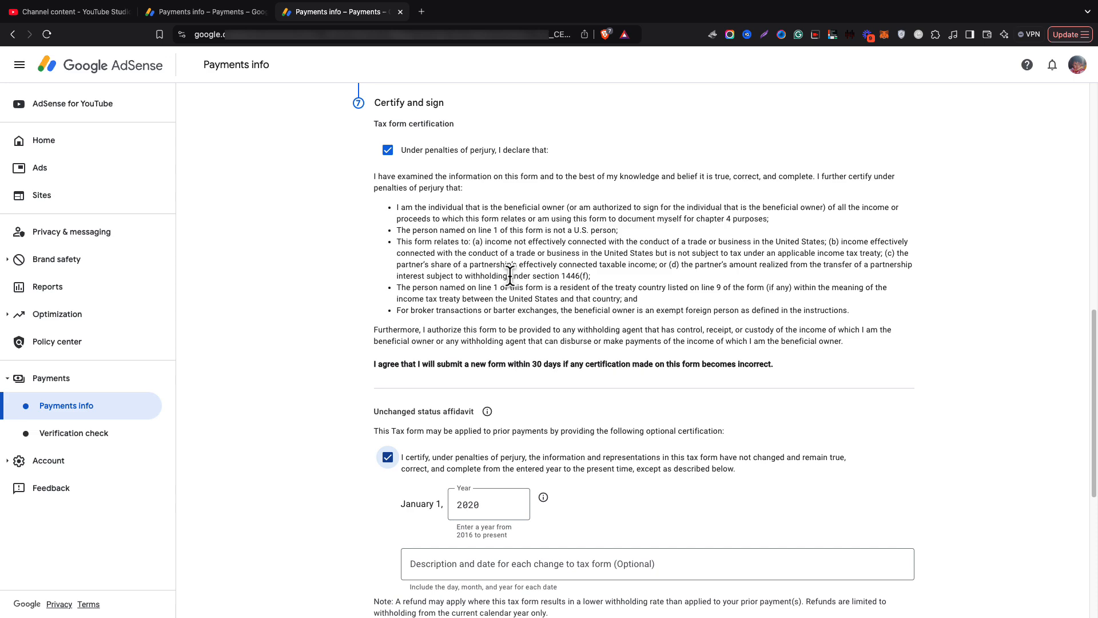
Clear the optional unchanged status affidavit certification in the Certify and sign section of the tax form
{"action": "scroll", "coordinate": [509, 276], "scroll_direction": "down", "scroll_amount": 2}
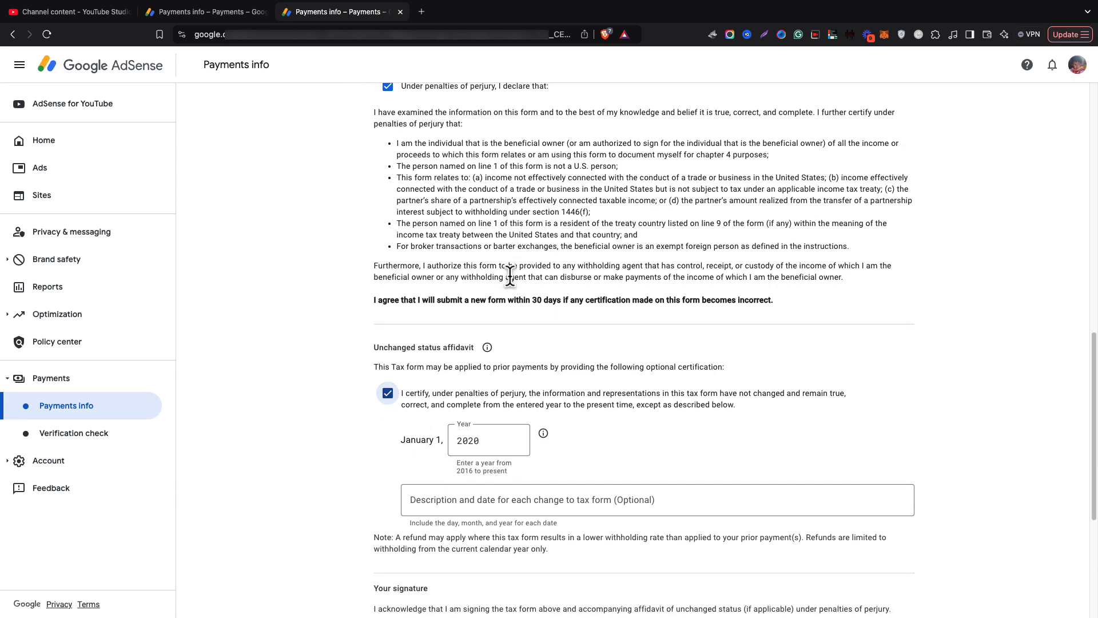
{"action": "scroll", "coordinate": [510, 277], "scroll_direction": "down", "scroll_amount": 4}
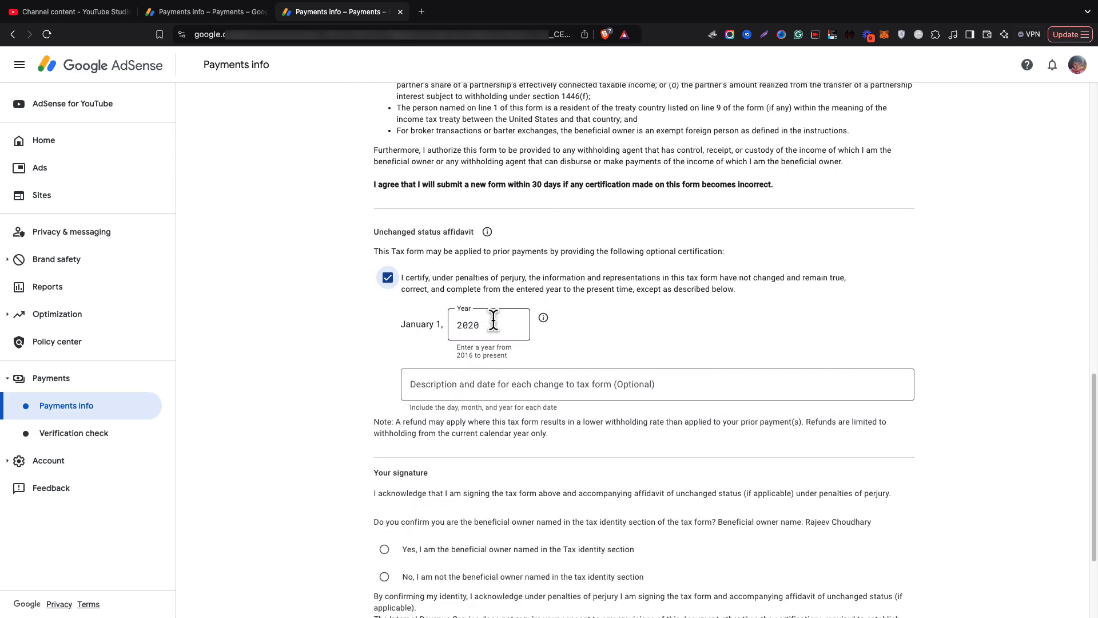
{"action": "left_click", "coordinate": [492, 319]}
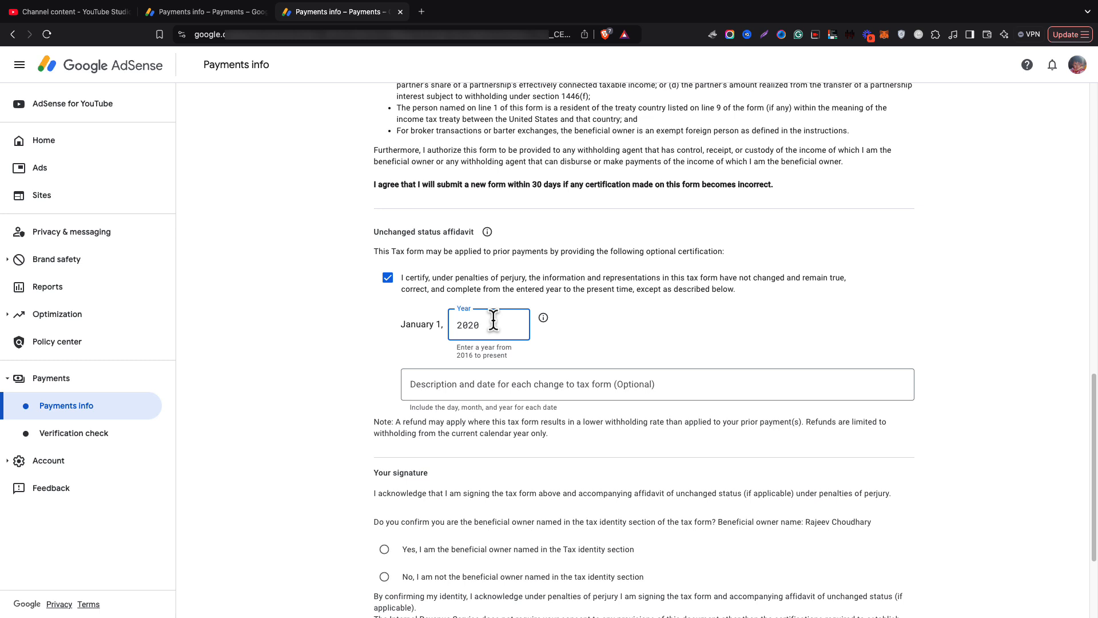
{"action": "left_click", "coordinate": [594, 350]}
{"action": "scroll", "coordinate": [594, 350], "scroll_direction": "down", "scroll_amount": 1}
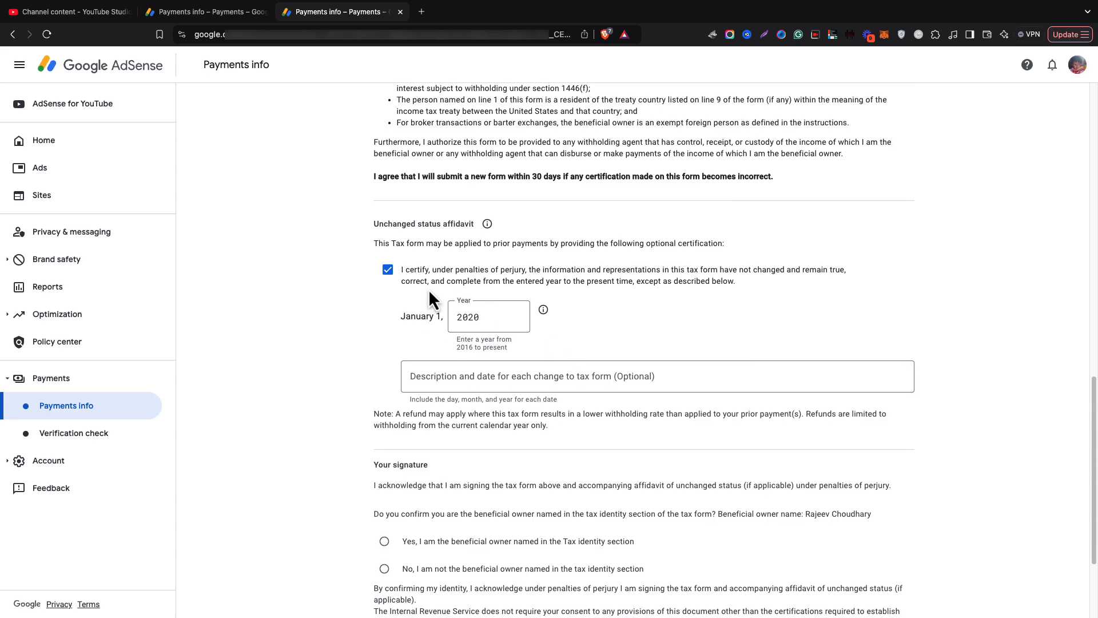
{"action": "left_click", "coordinate": [388, 277]}
Confirm being the beneficial owner named in the Tax identity section and submit the tax form
{"action": "scroll", "coordinate": [537, 388], "scroll_direction": "down", "scroll_amount": 1}
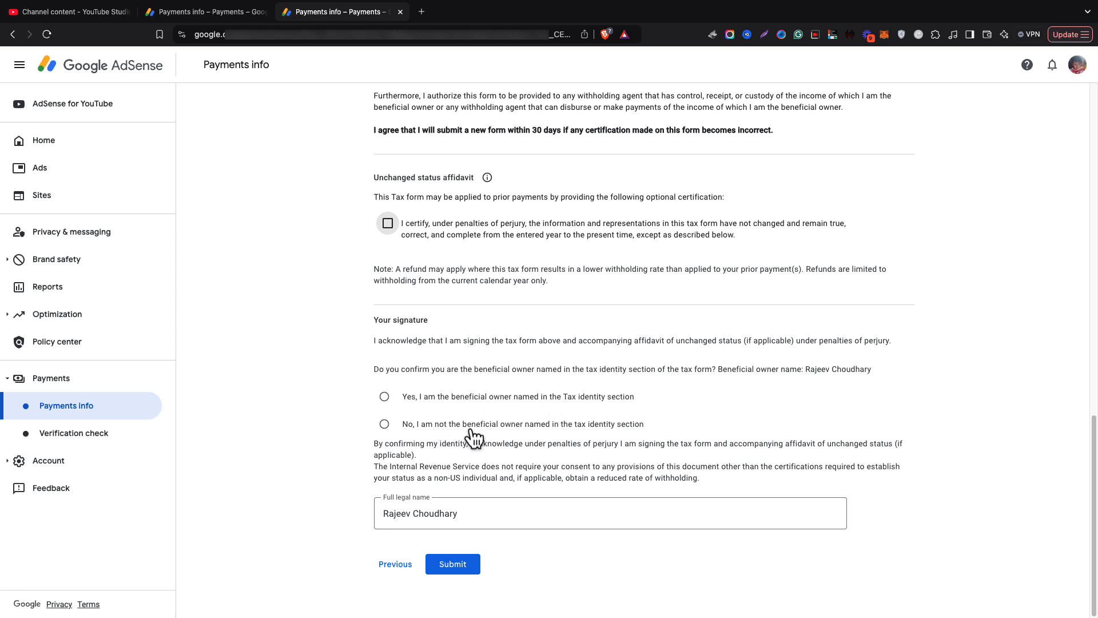
{"action": "left_click", "coordinate": [457, 398]}
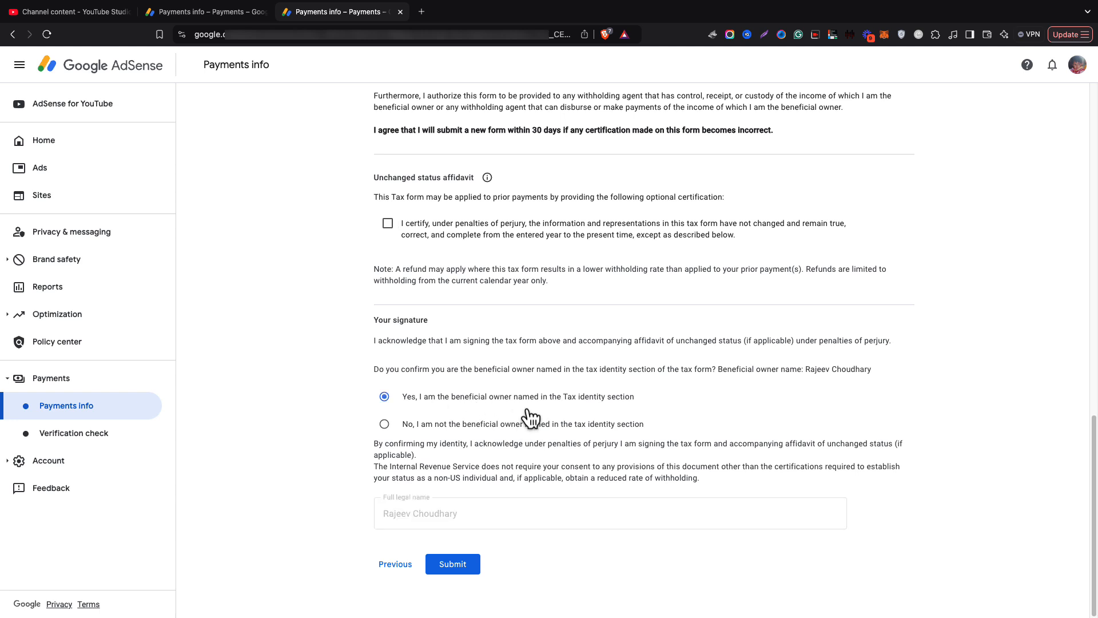
{"action": "left_click", "coordinate": [446, 573]}
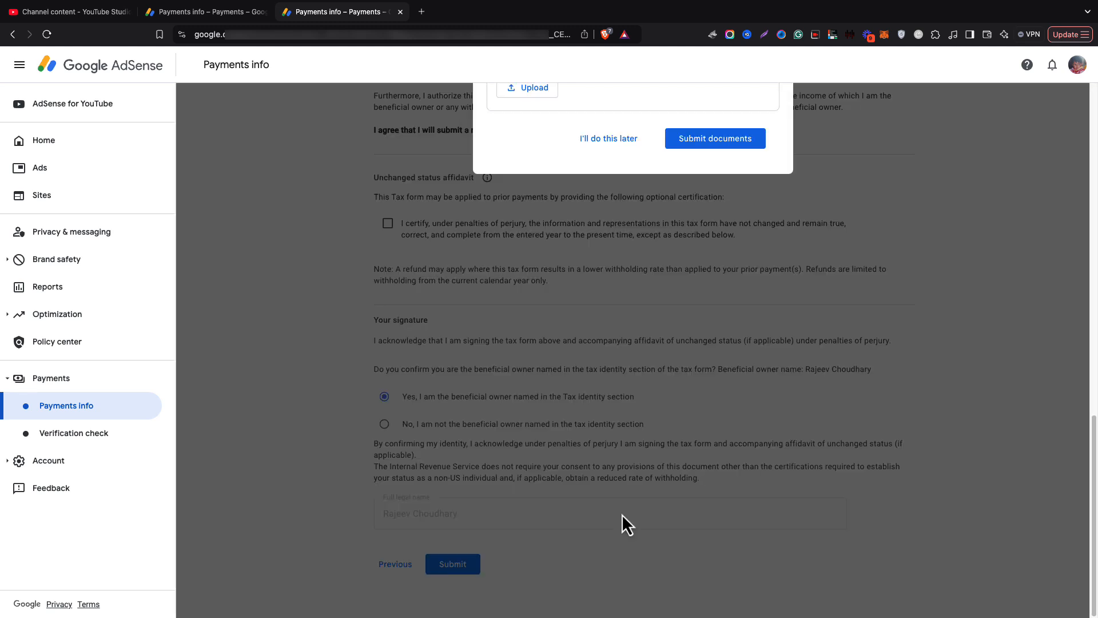
Upload the photo_2024-11-24 image from the Downloads folder as proof of residence address and submit the missing documents
{"action": "scroll", "coordinate": [649, 438], "scroll_direction": "up", "scroll_amount": 7}
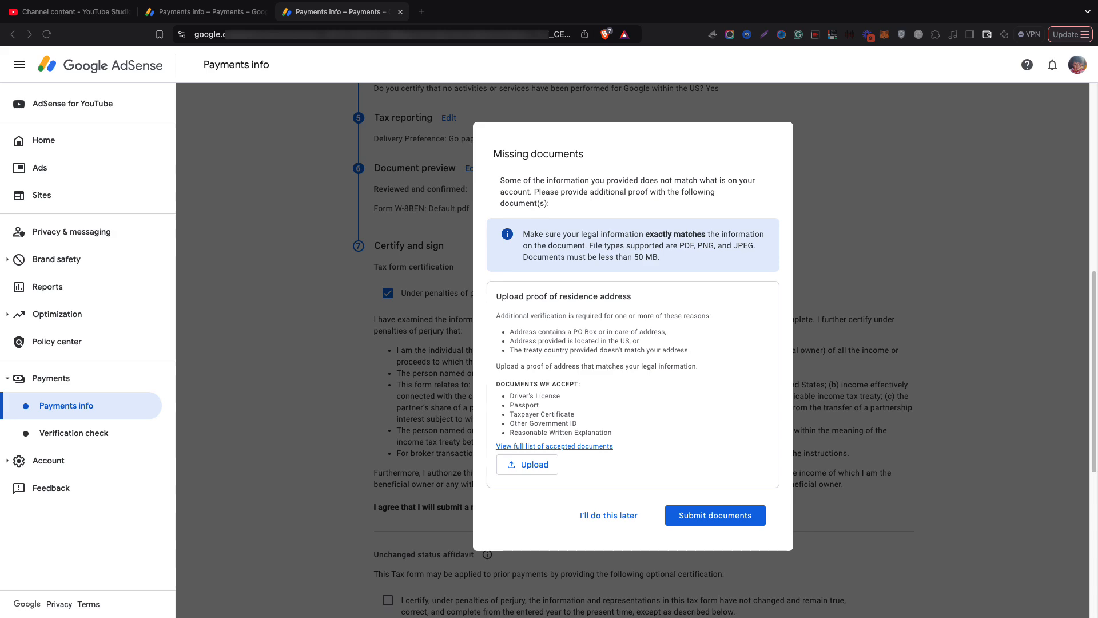
{"action": "left_click", "coordinate": [544, 463]}
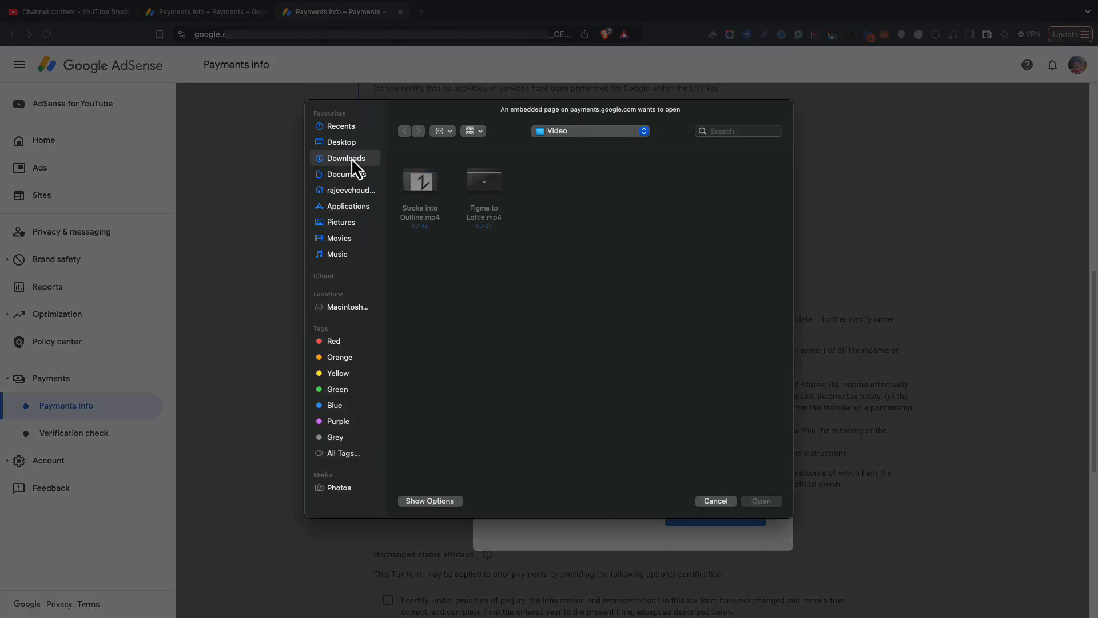
{"action": "left_click", "coordinate": [350, 158]}
{"action": "double_click", "coordinate": [426, 189]}
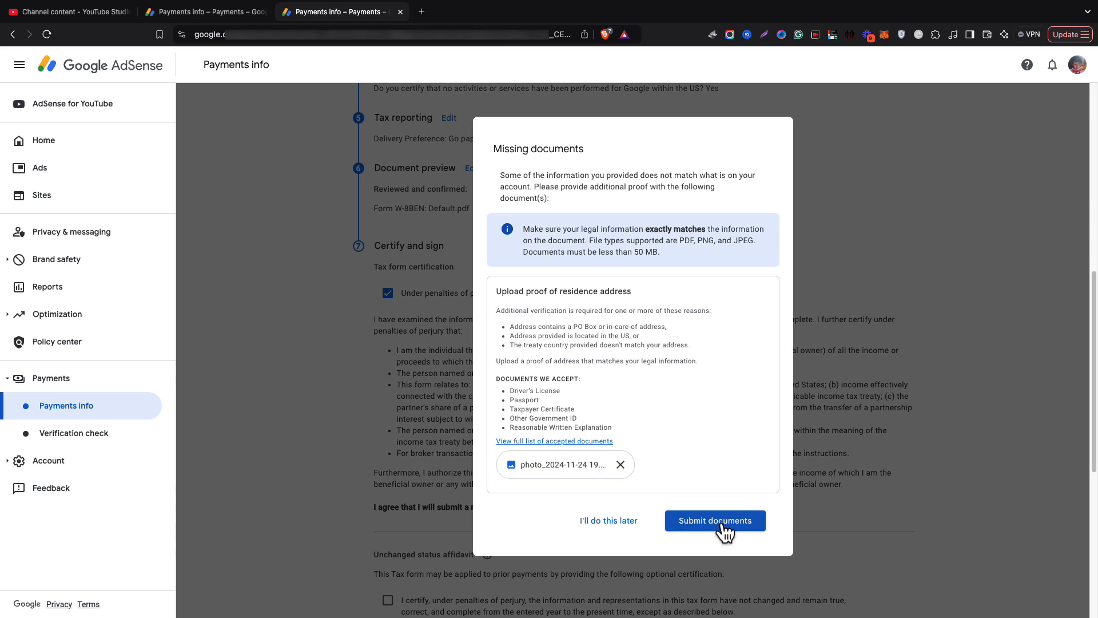
{"action": "left_click", "coordinate": [722, 525]}
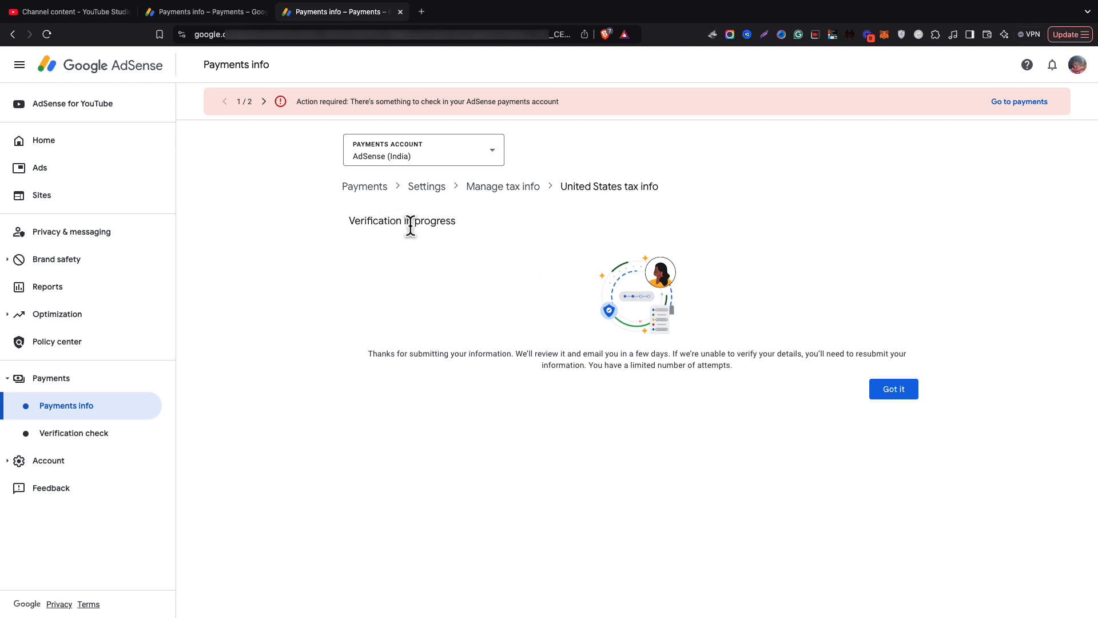
Acknowledge the verification notice and examine the status, expiry date and withholding rates of the United States W-8BEN form
{"action": "left_click", "coordinate": [888, 391]}
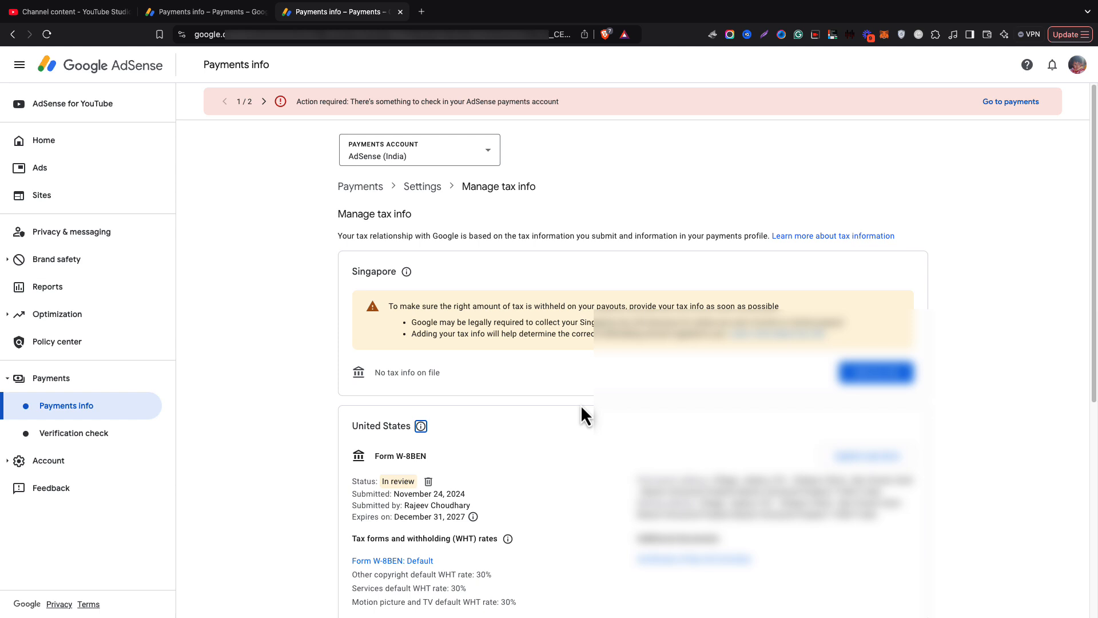
{"action": "scroll", "coordinate": [577, 435], "scroll_direction": "down", "scroll_amount": 1}
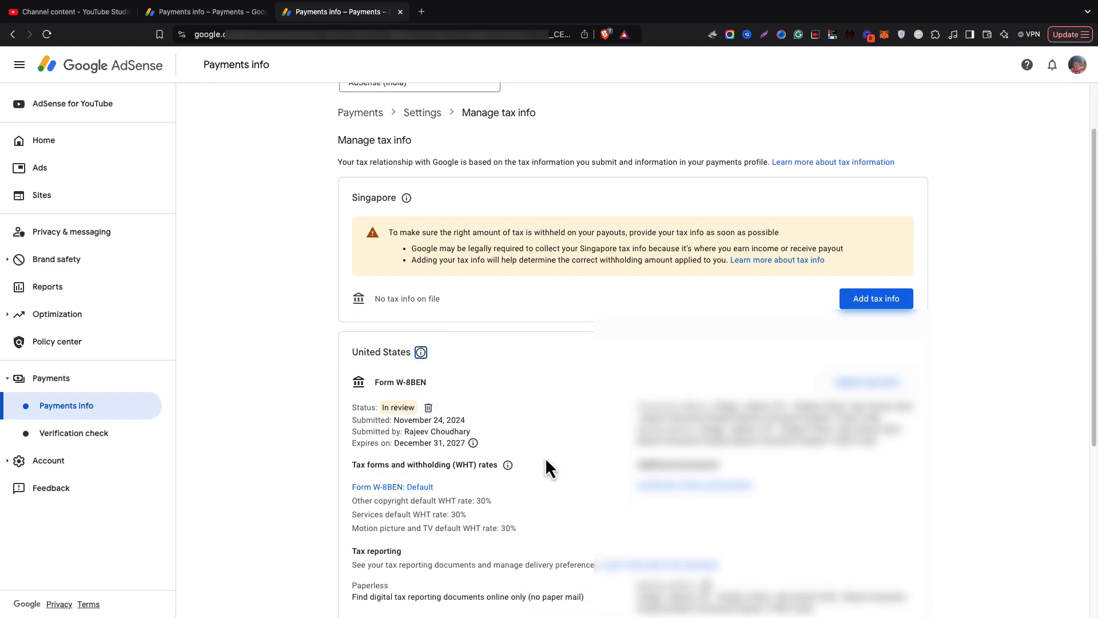
{"action": "scroll", "coordinate": [546, 460], "scroll_direction": "down", "scroll_amount": 1}
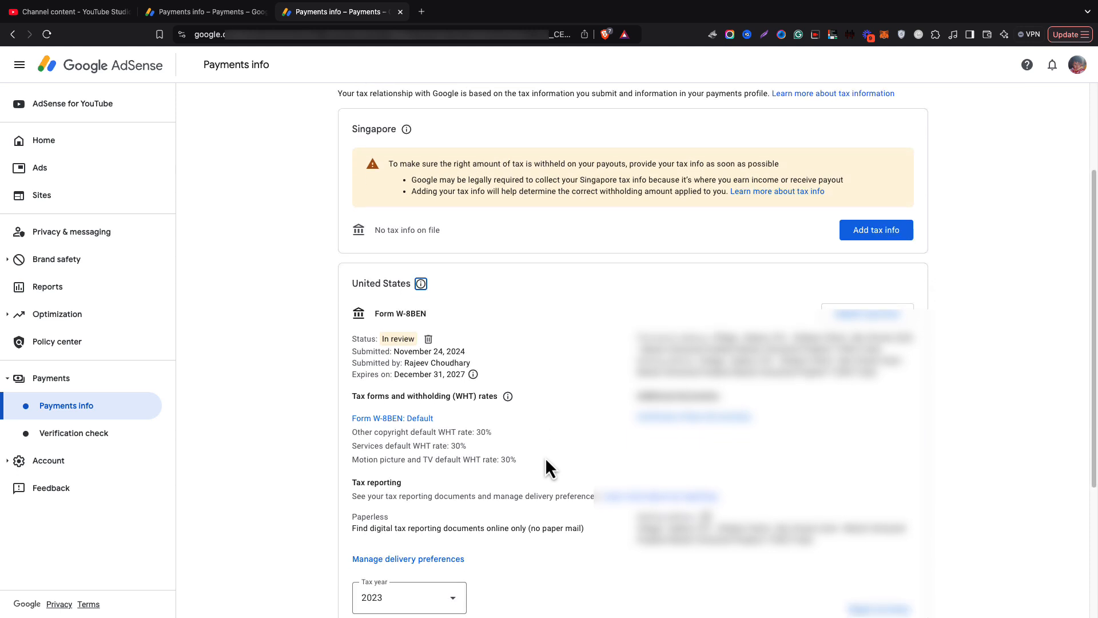
{"action": "scroll", "coordinate": [544, 458], "scroll_direction": "up", "scroll_amount": 2}
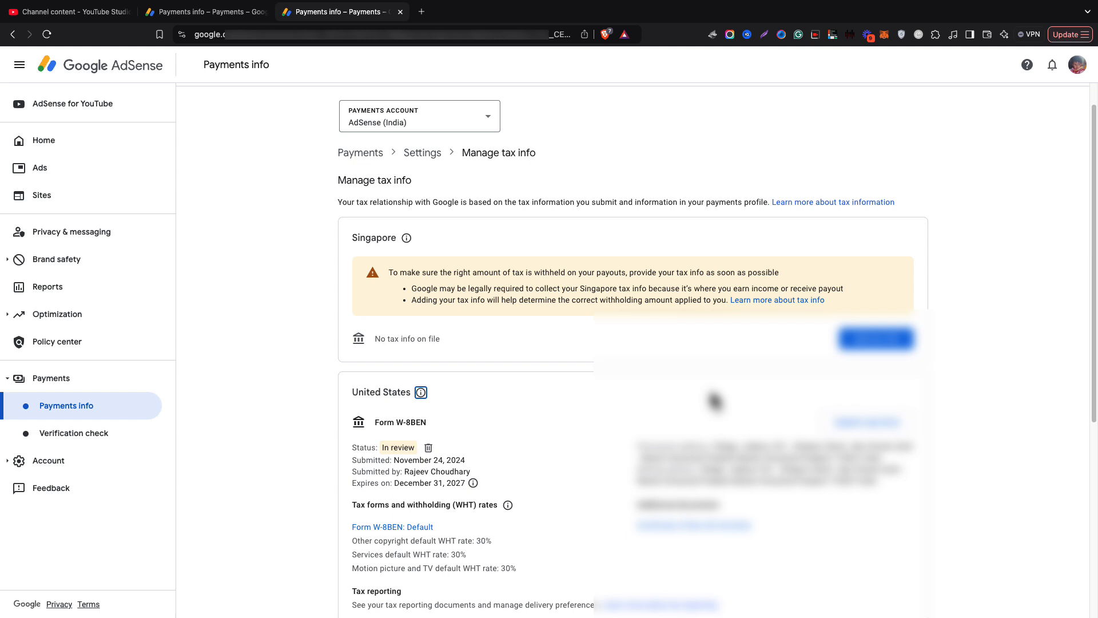
{"action": "scroll", "coordinate": [715, 400], "scroll_direction": "up", "scroll_amount": 1}
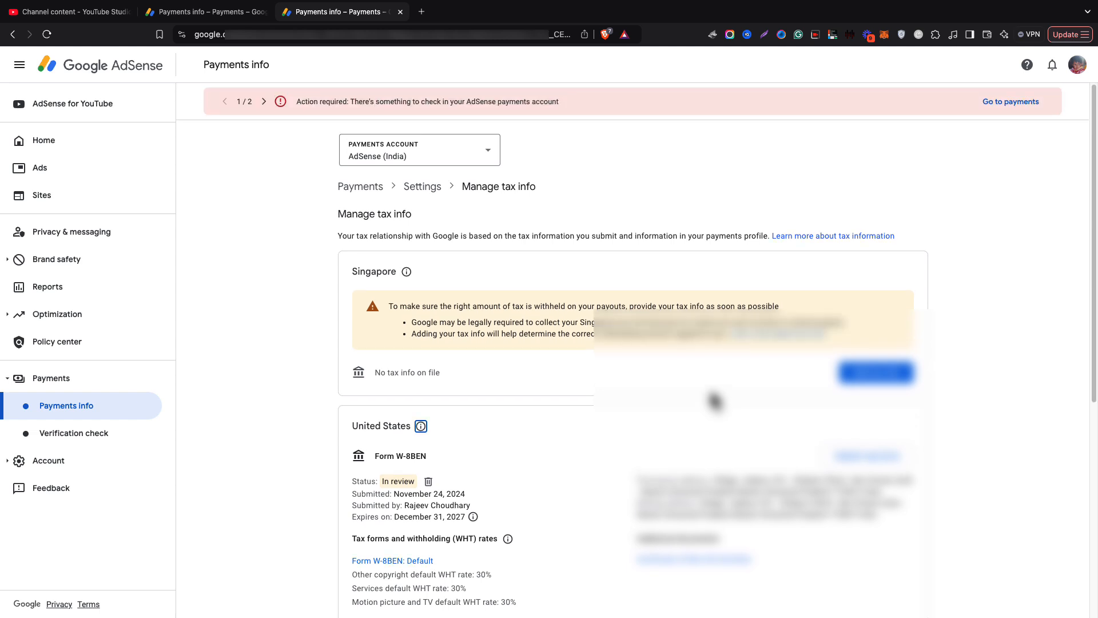